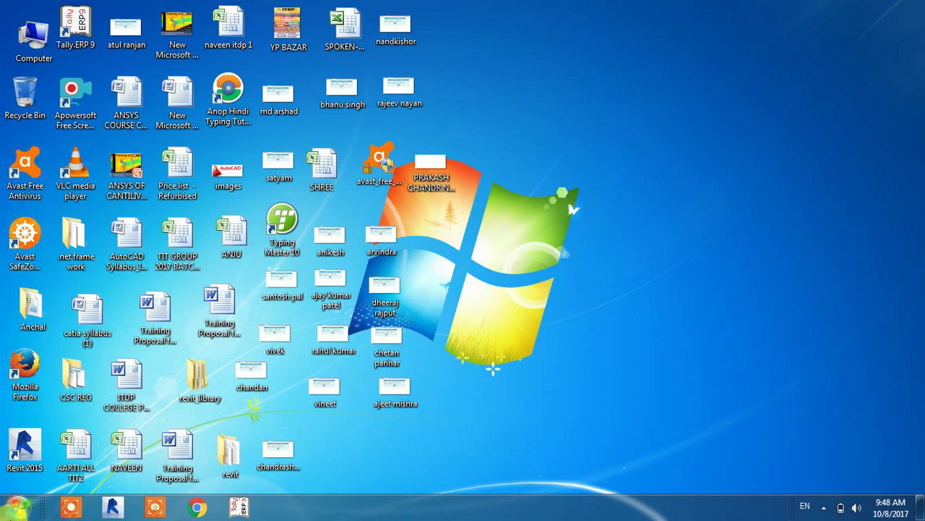
Launch ANSYS Workbench 16.2 and dismiss its Getting Started message
left_click(16, 507)
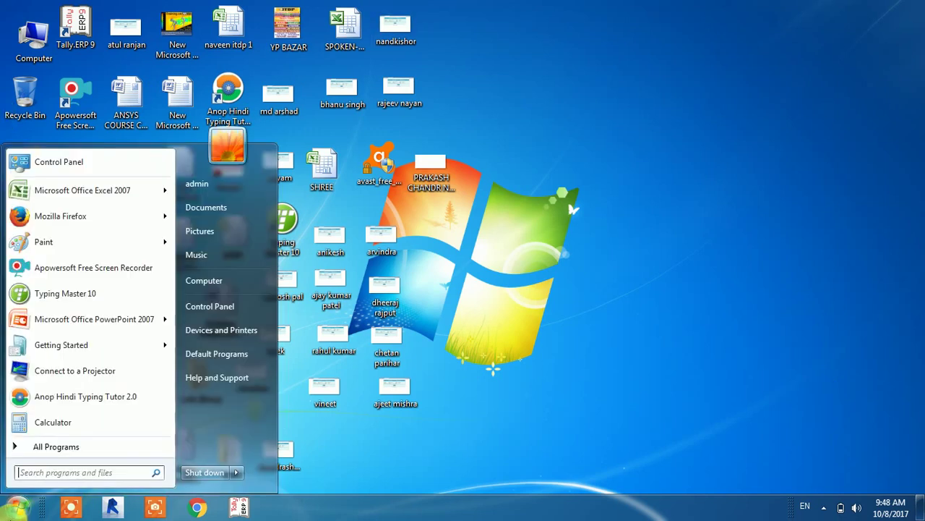
left_click(71, 446)
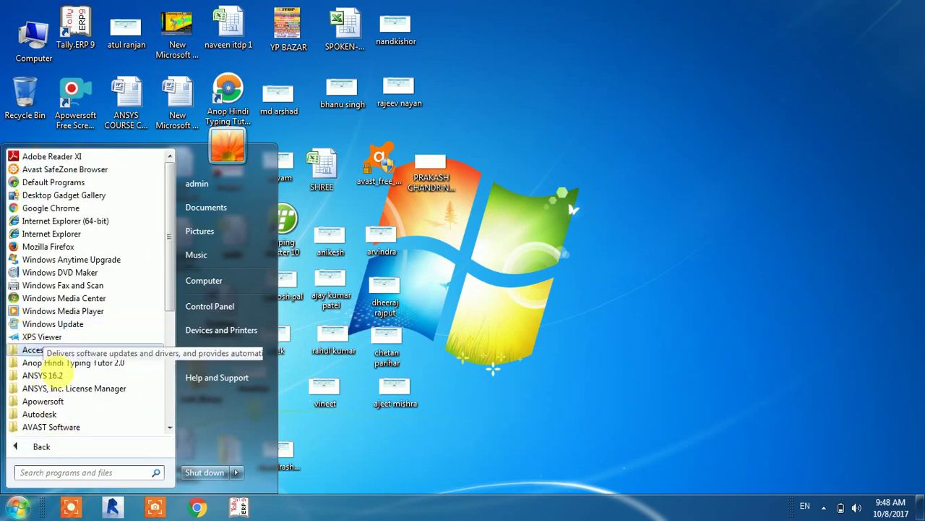
left_click(43, 375)
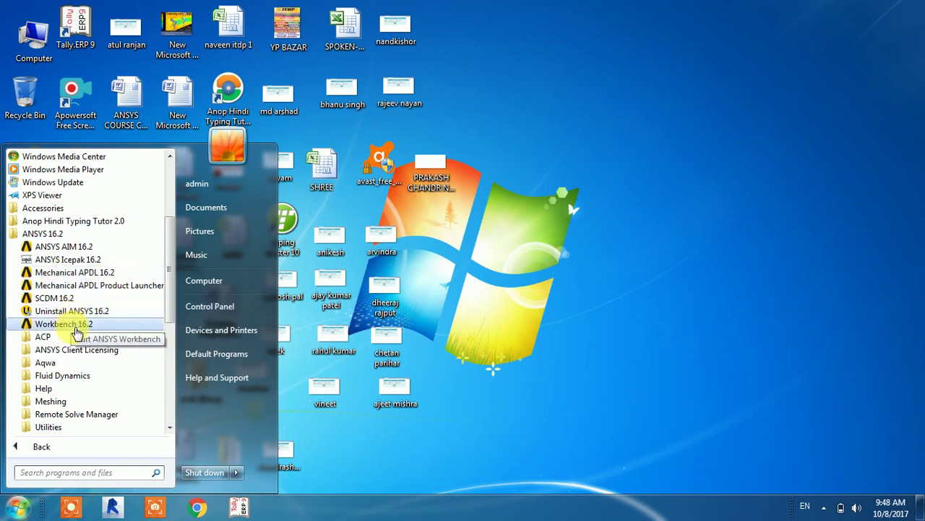
left_click(73, 327)
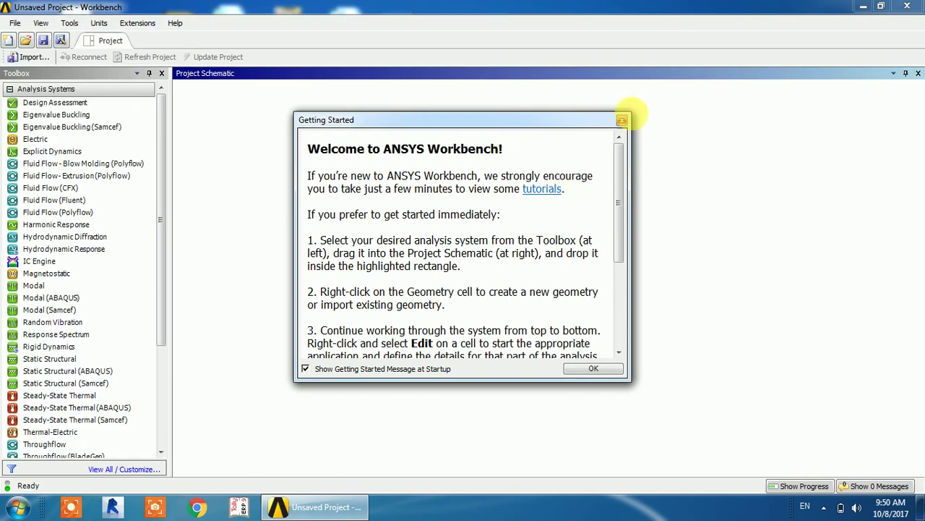
left_click(622, 123)
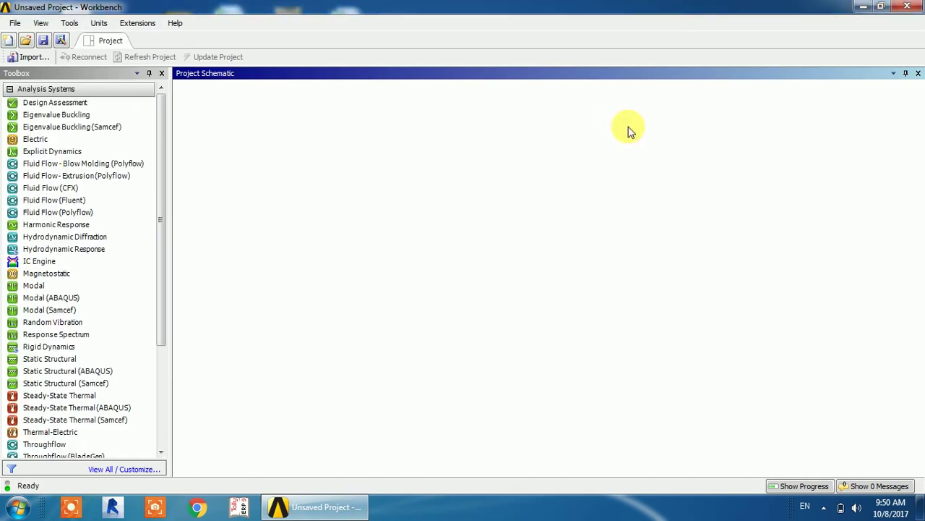
Add a Steady-State Thermal analysis system to the project schematic, keeping its default name
left_click(96, 293)
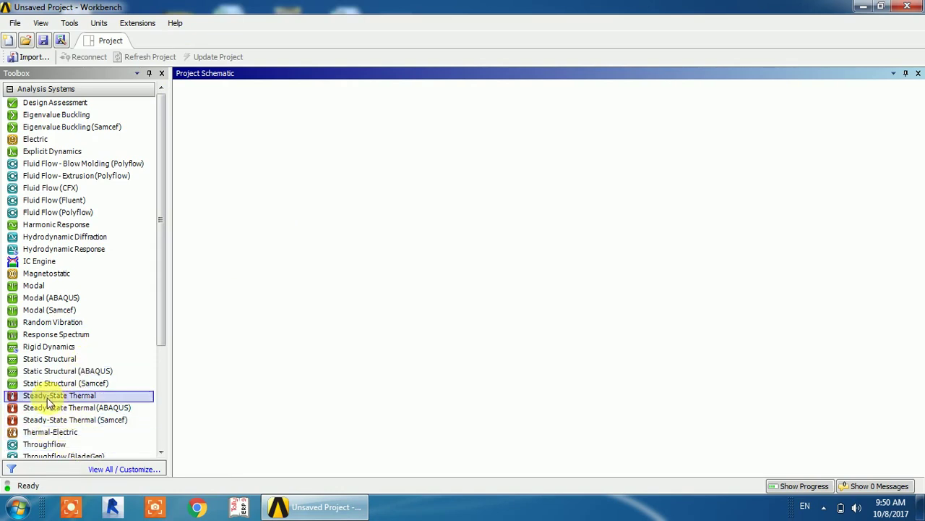
left_click_drag(52, 401, 259, 148)
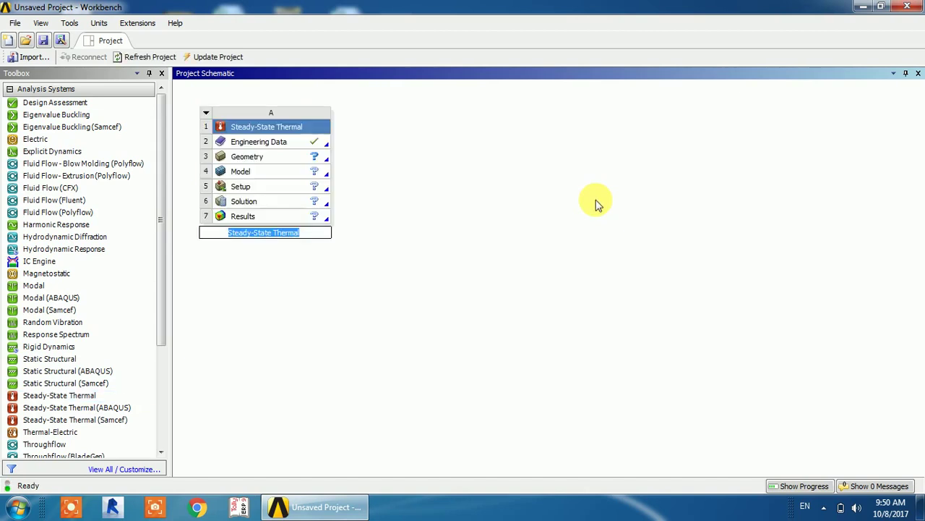
left_click(591, 203)
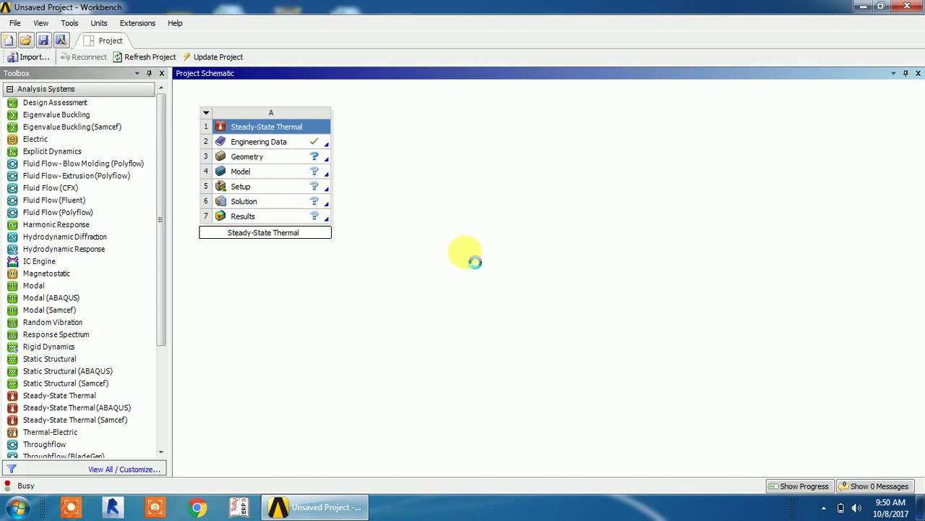
Open the Geometry cell of the Steady-State Thermal system in DesignModeler
left_click(263, 158)
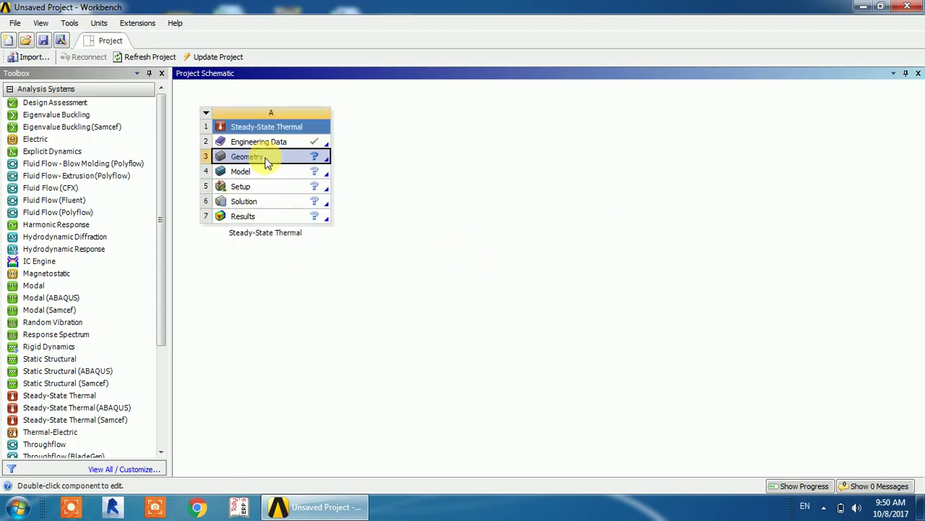
double_click(286, 159)
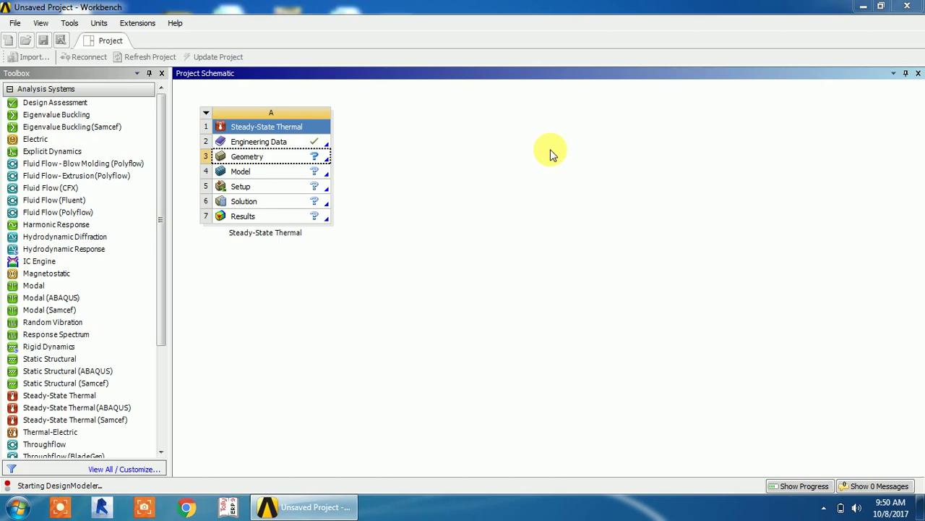
left_click(277, 163)
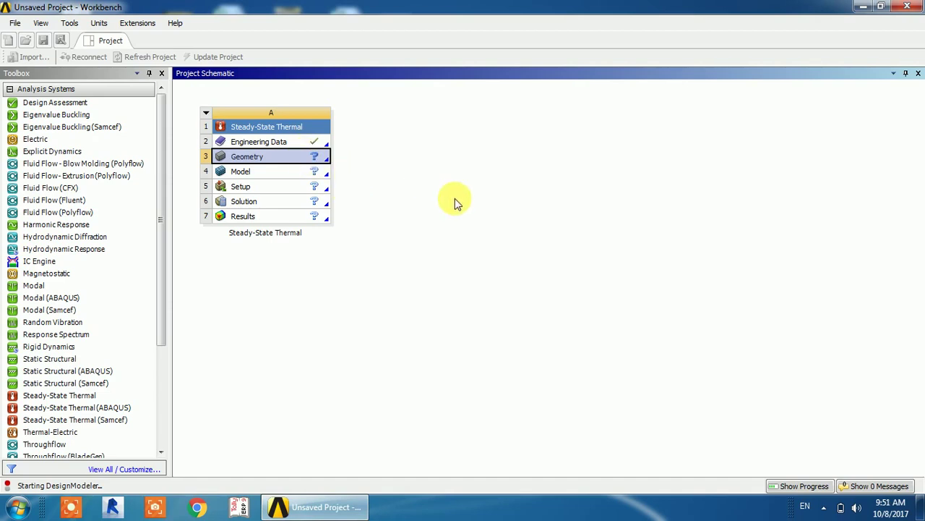
left_click(864, 6)
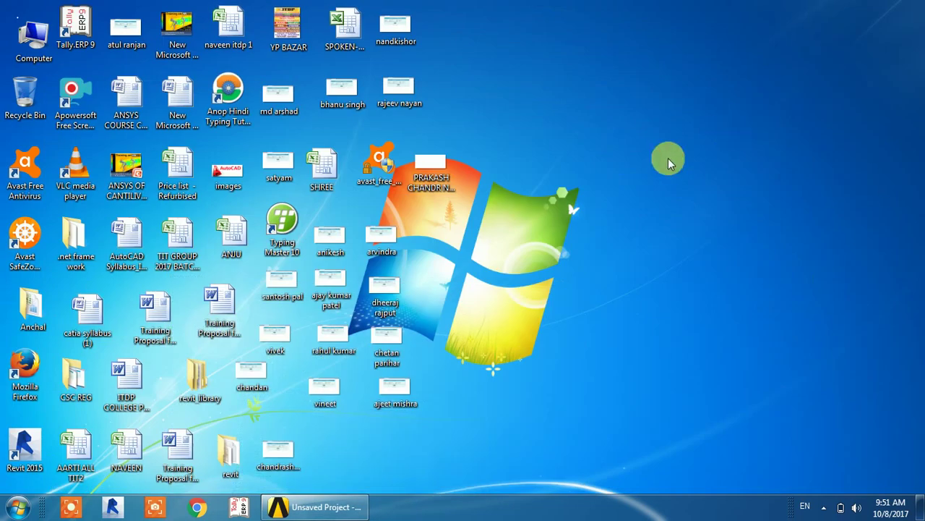
right_click(564, 109)
left_click(601, 146)
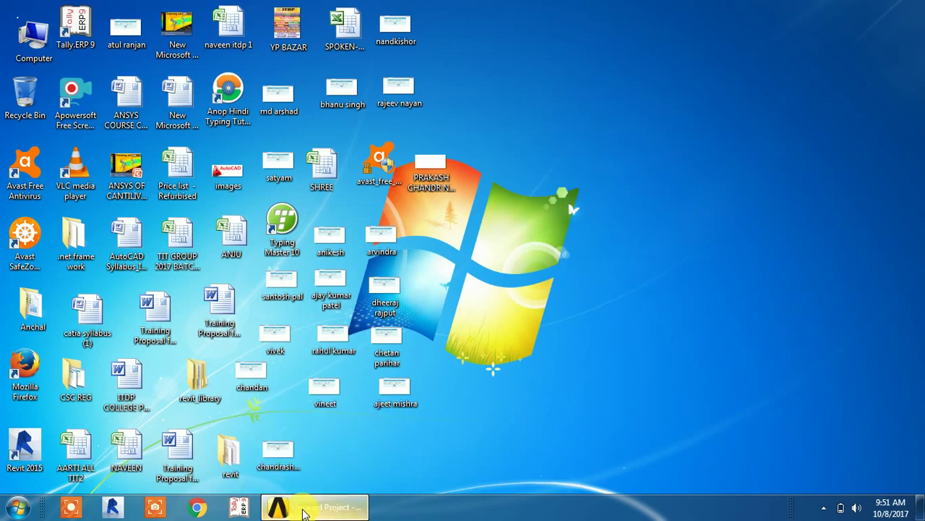
left_click(304, 509)
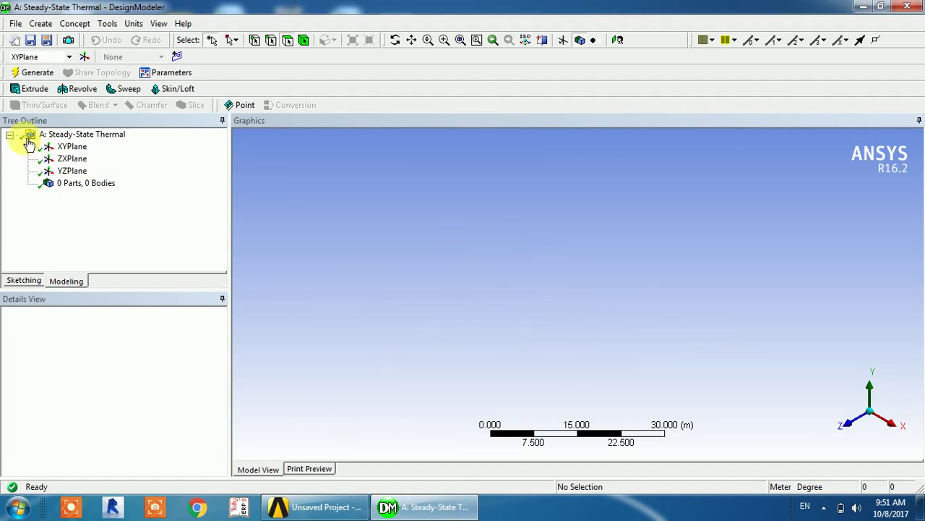
Sketch a circle about 6.27 m in diameter on the XY plane, centred on the origin
left_click(70, 148)
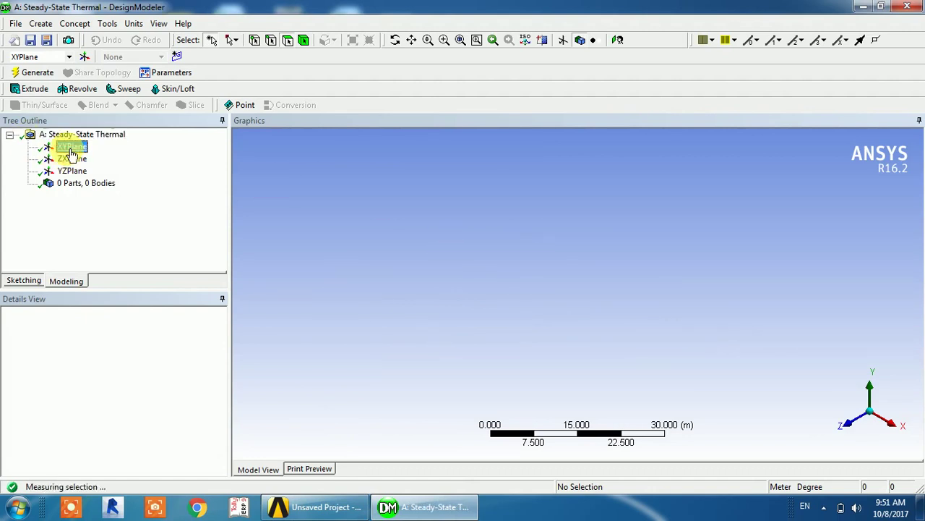
left_click(849, 428)
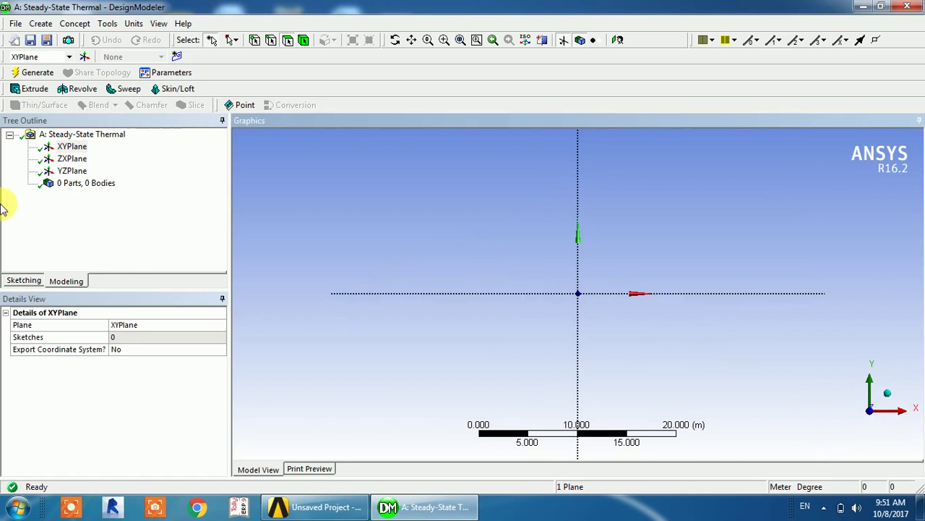
left_click(24, 281)
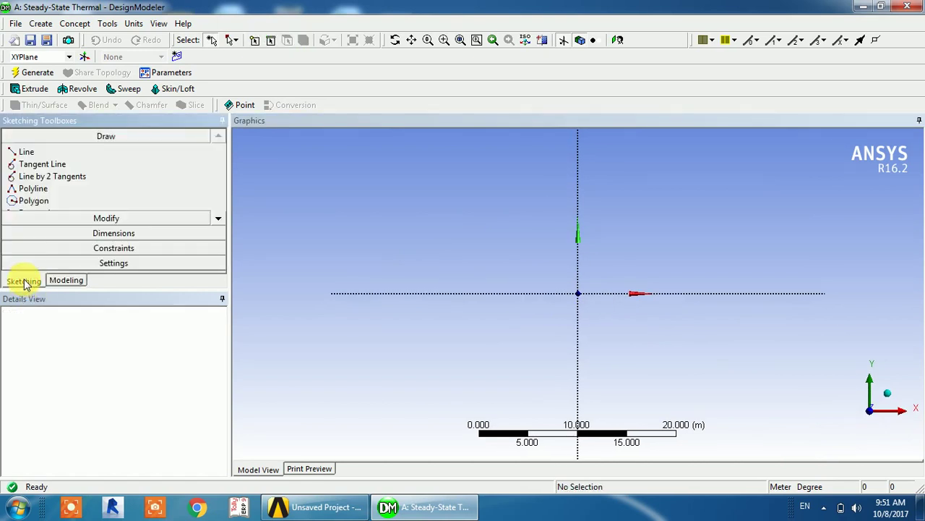
left_click(219, 218)
left_click(218, 219)
left_click(219, 219)
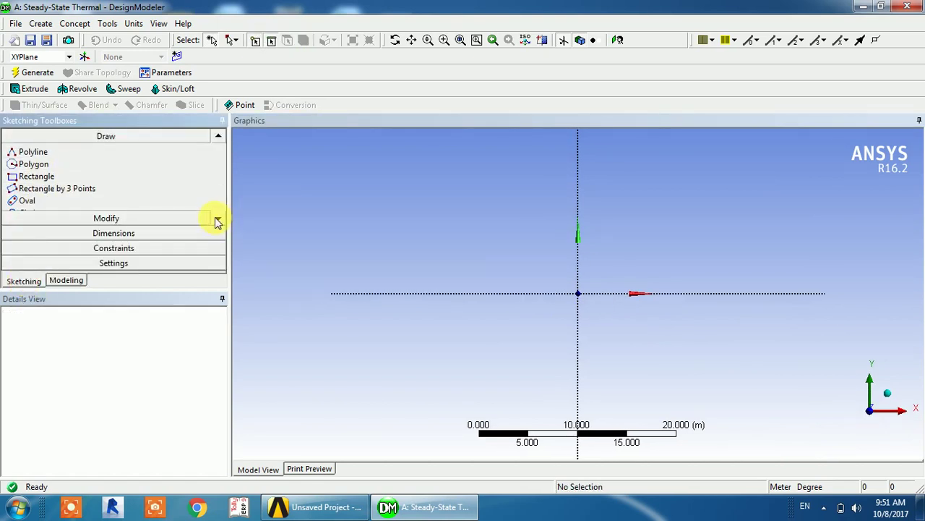
left_click(218, 219)
left_click(218, 219)
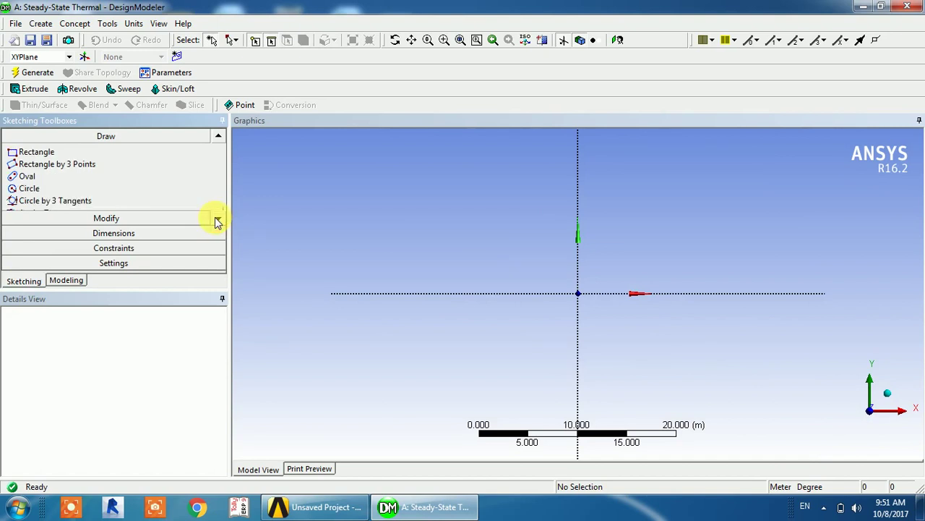
left_click(29, 190)
left_click(578, 293)
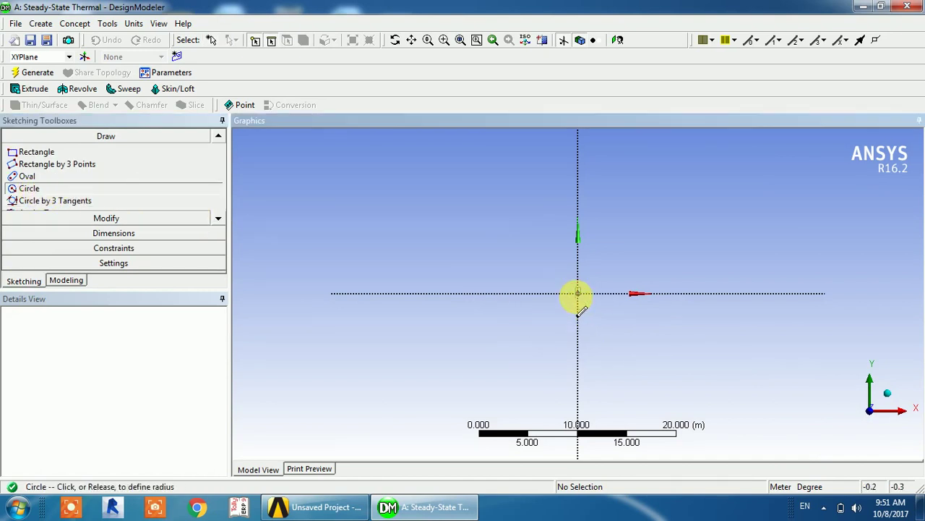
left_click(601, 314)
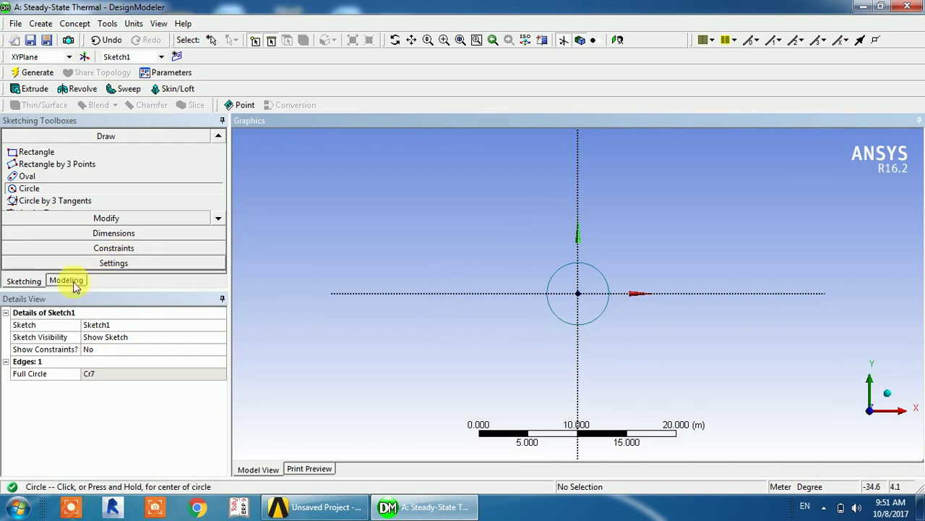
Dimension the circle's diameter and set it to 0.25 m
left_click(130, 233)
left_click(593, 268)
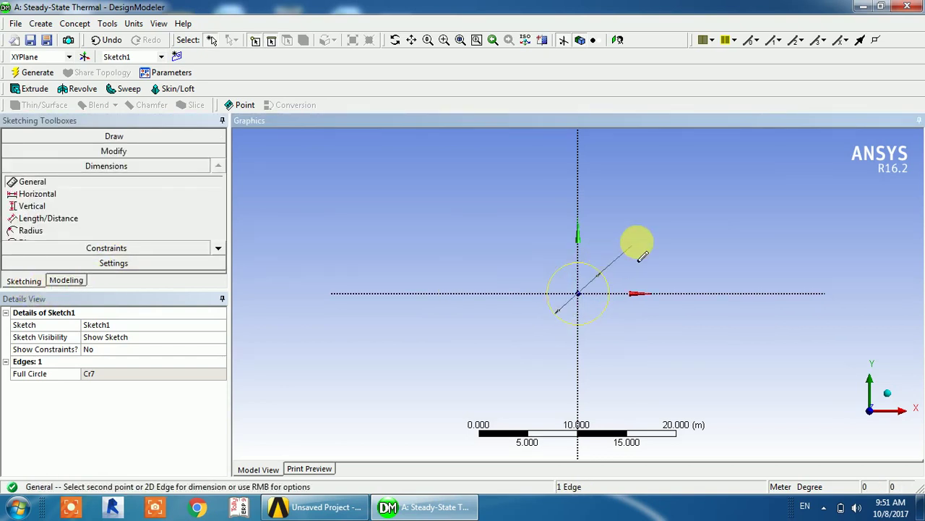
left_click(635, 246)
left_click(94, 373)
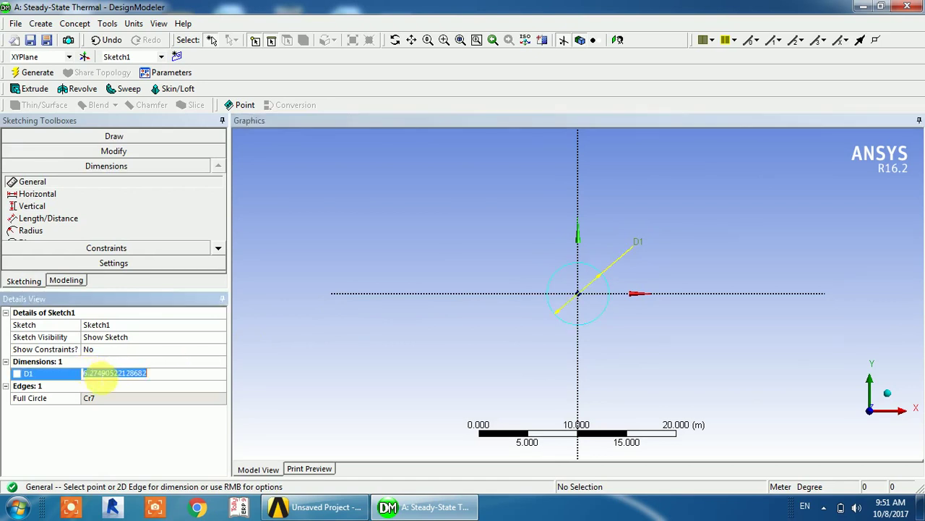
key("Return")
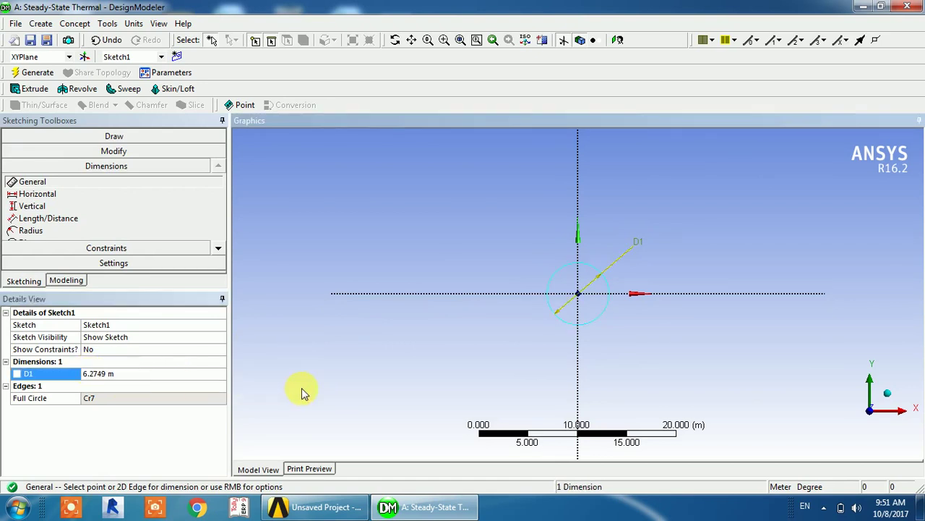
left_click(151, 372)
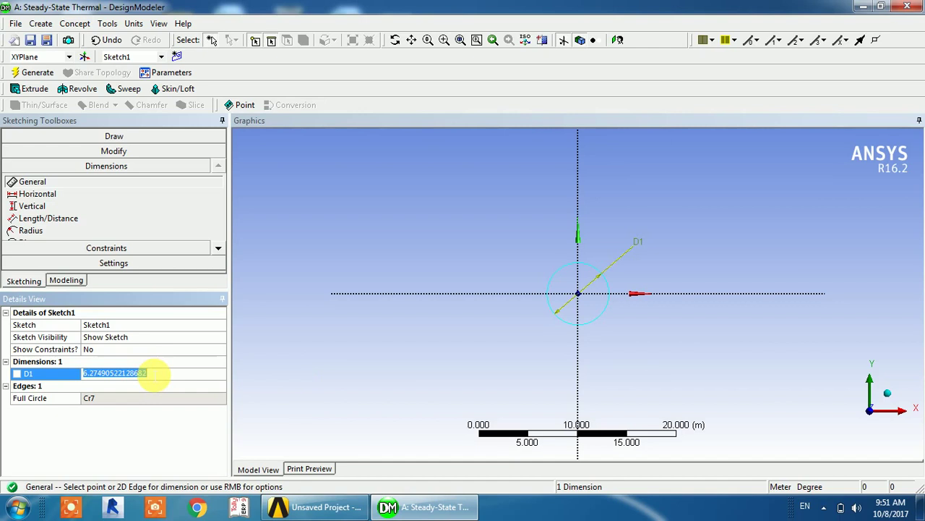
key("BackSpace")
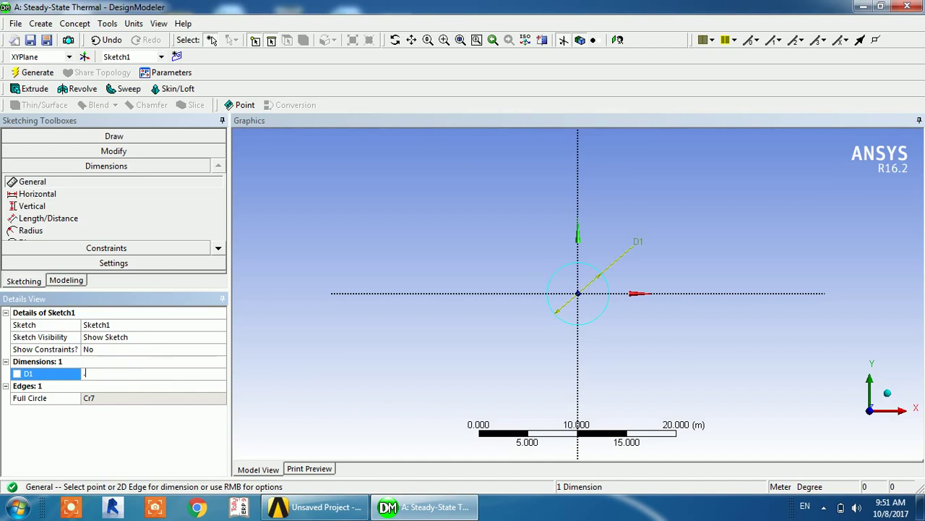
type(".25")
key("Return")
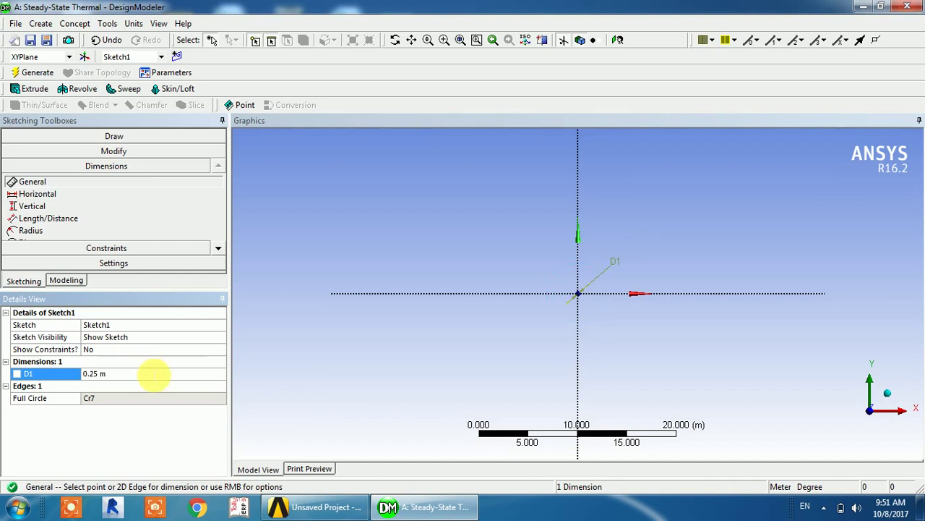
left_click(650, 338)
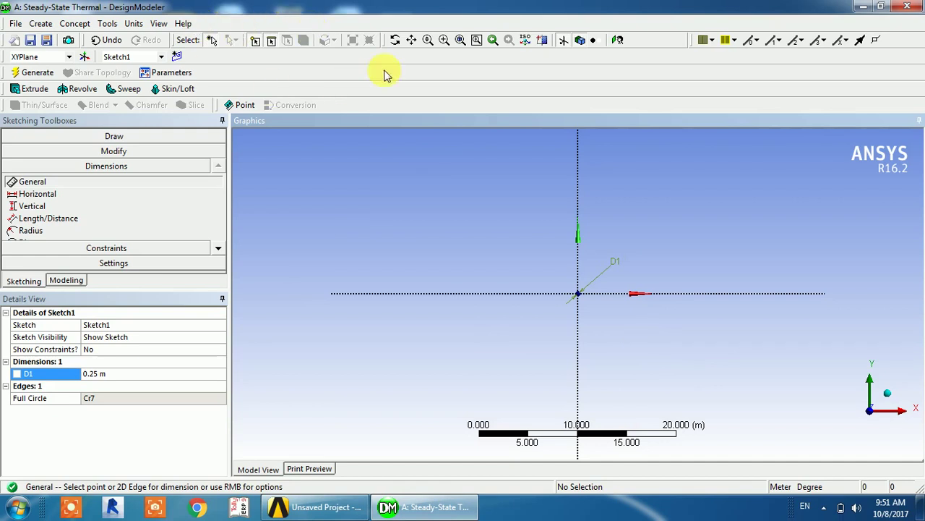
Extrude the circle sketch 1 m in the normal direction with Add Material and generate the solid cylinder
left_click(427, 39)
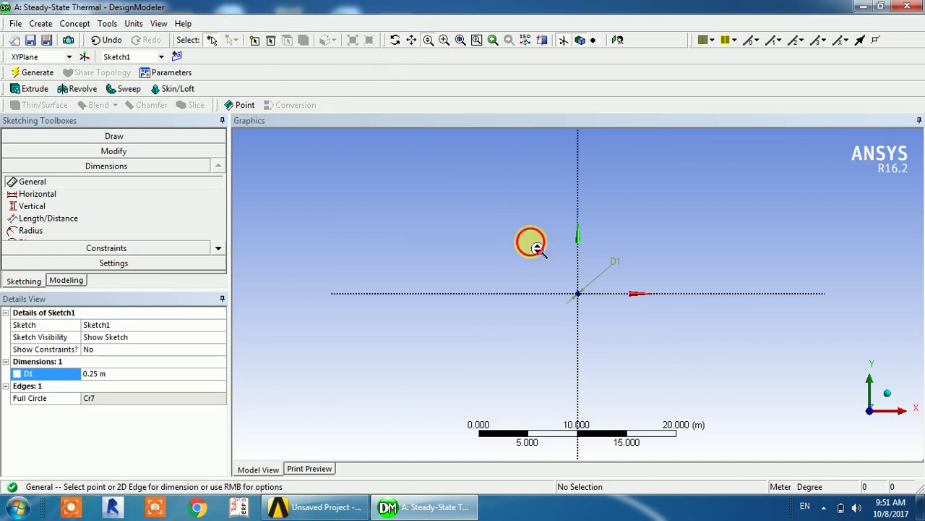
left_click_drag(537, 245, 514, 155)
left_click_drag(562, 269, 595, 182)
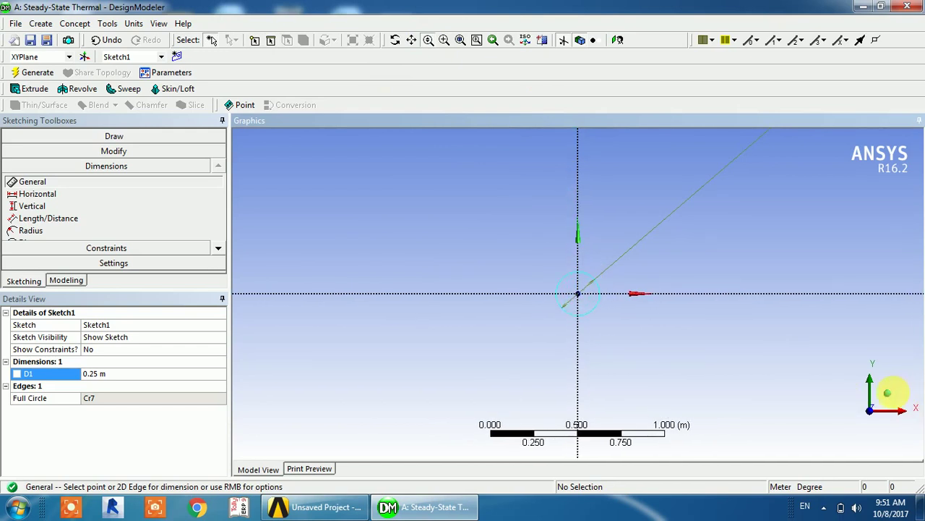
left_click(889, 398)
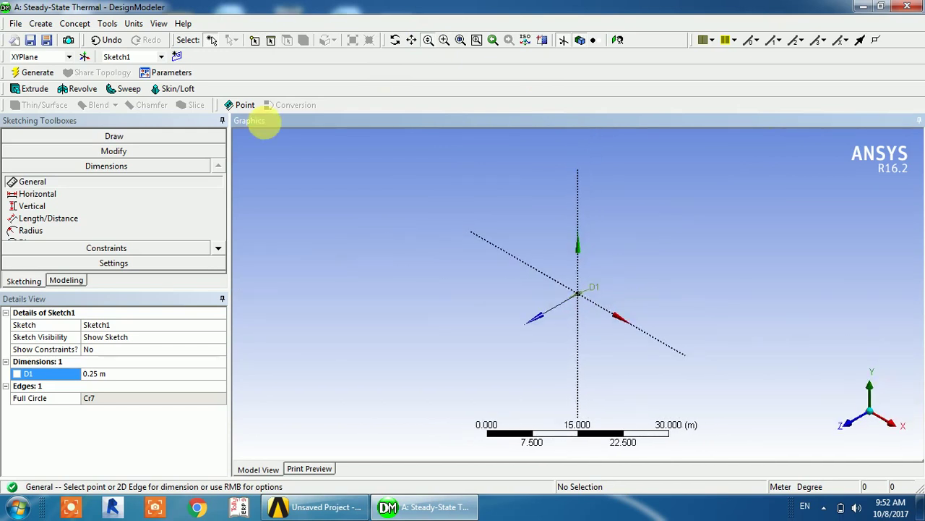
left_click(45, 87)
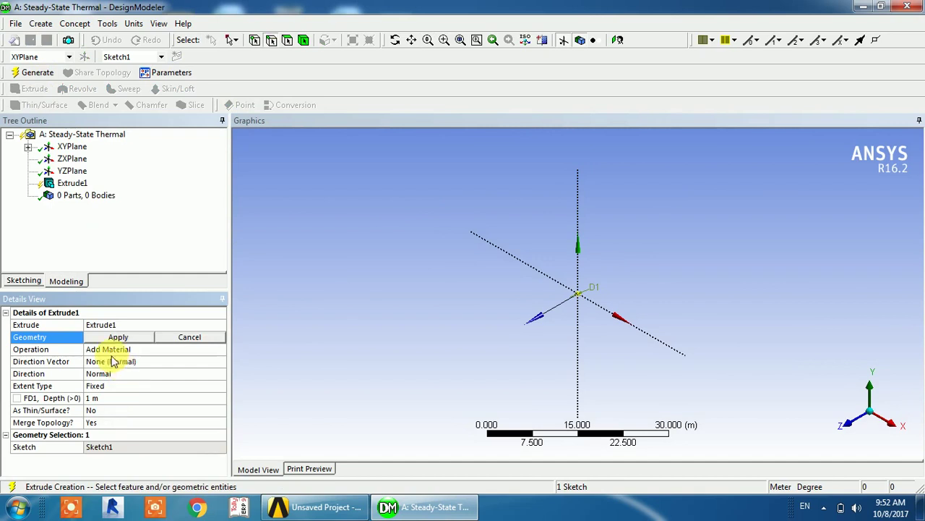
left_click(115, 337)
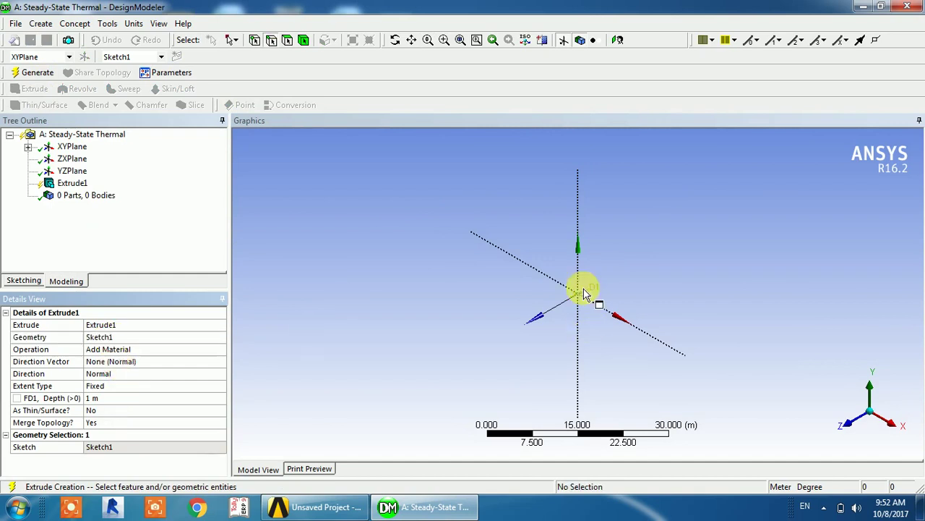
left_click(38, 73)
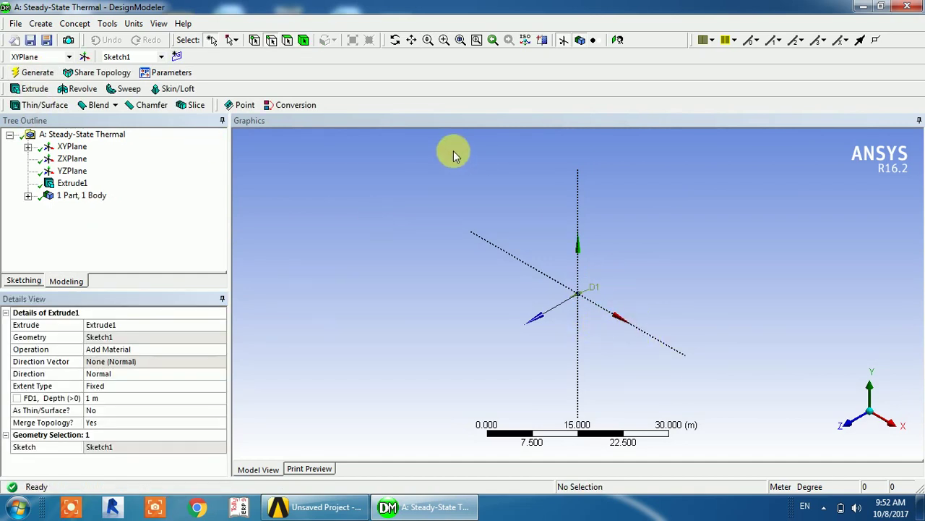
left_click(444, 40)
left_click_drag(610, 337, 595, 169)
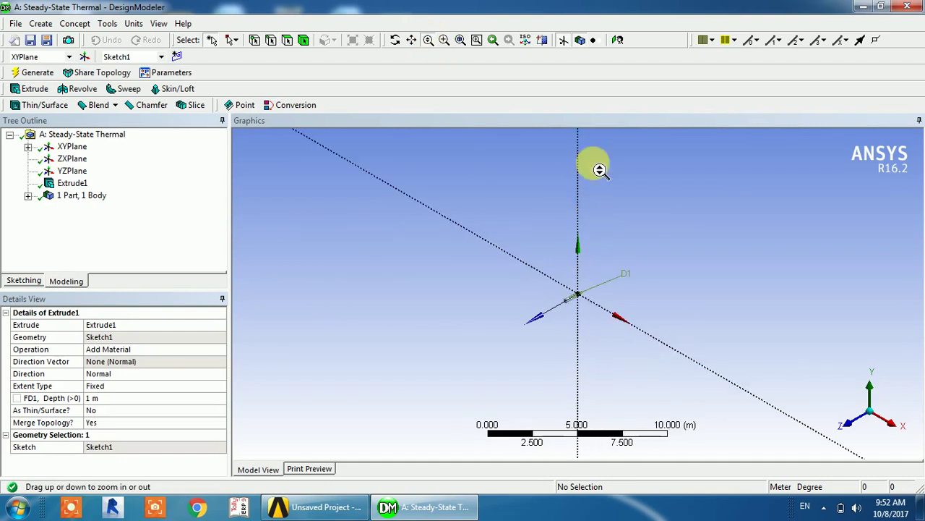
Set the cylinder's extrusion depth to 2 m, regenerate the solid and close DesignModeler
left_click_drag(630, 335, 616, 160)
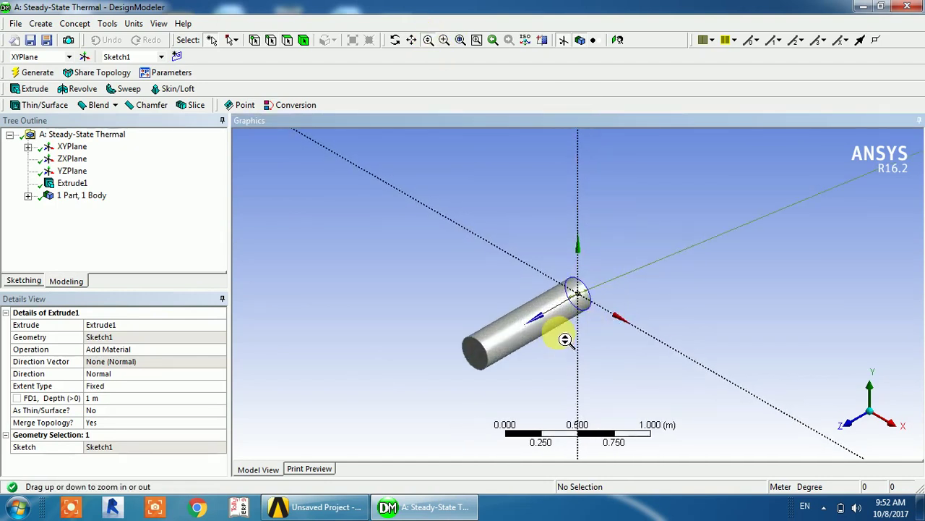
left_click(118, 398)
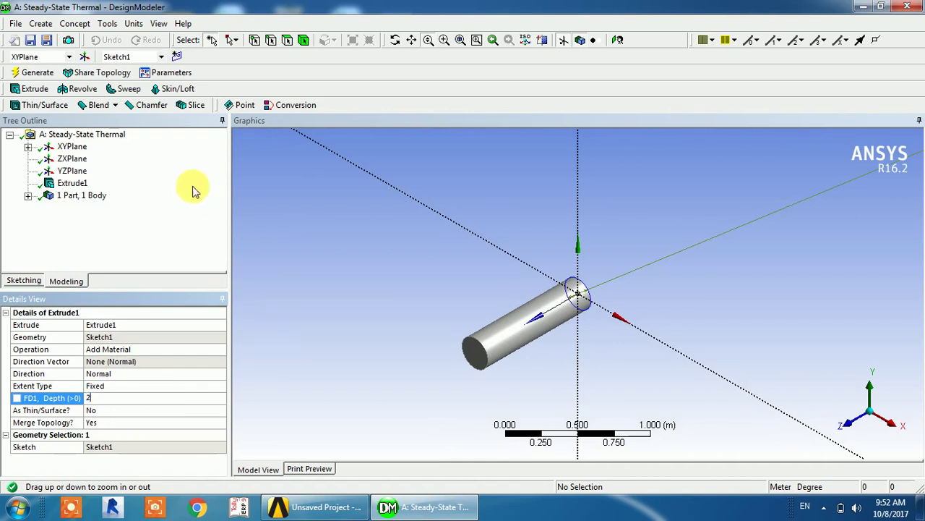
left_click(38, 73)
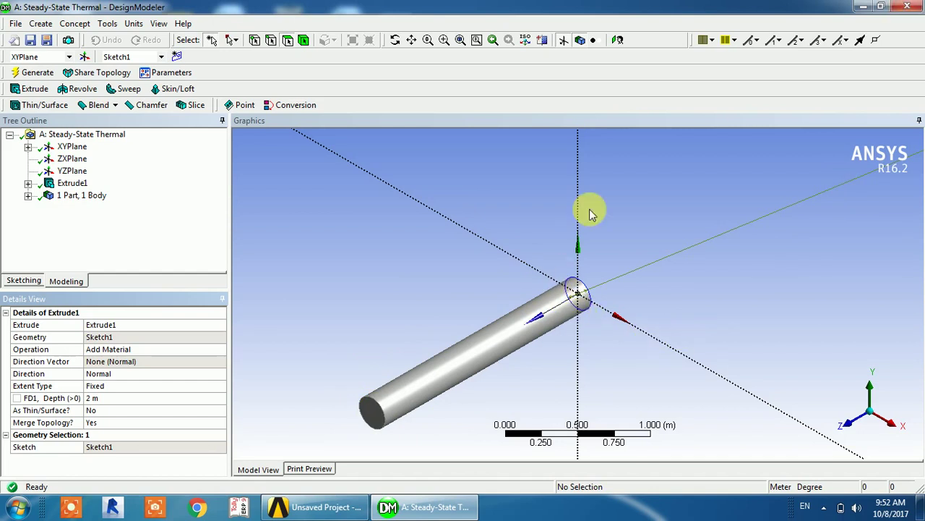
key("alt+F4")
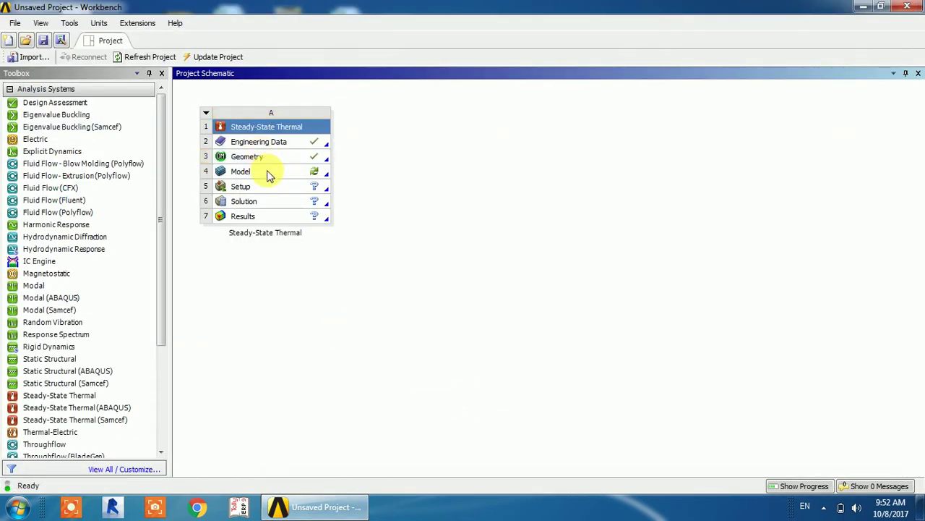
Open the Model cell of the Steady-State Thermal system in Mechanical and generate the cylinder's mesh with default settings
double_click(265, 172)
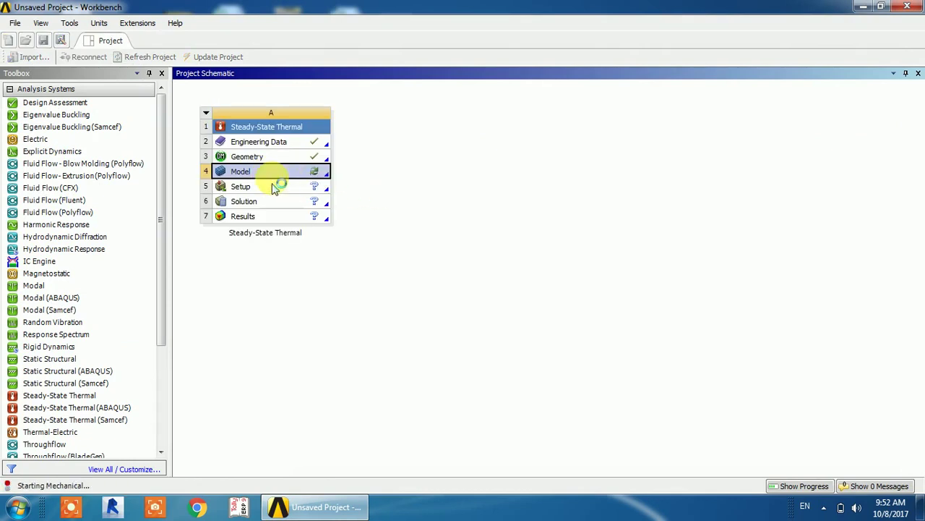
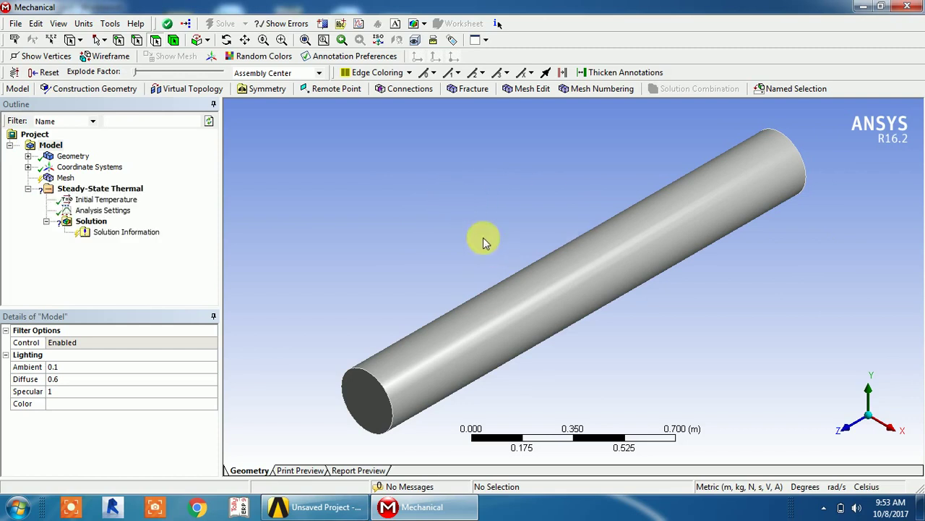
left_click(67, 177)
right_click(73, 181)
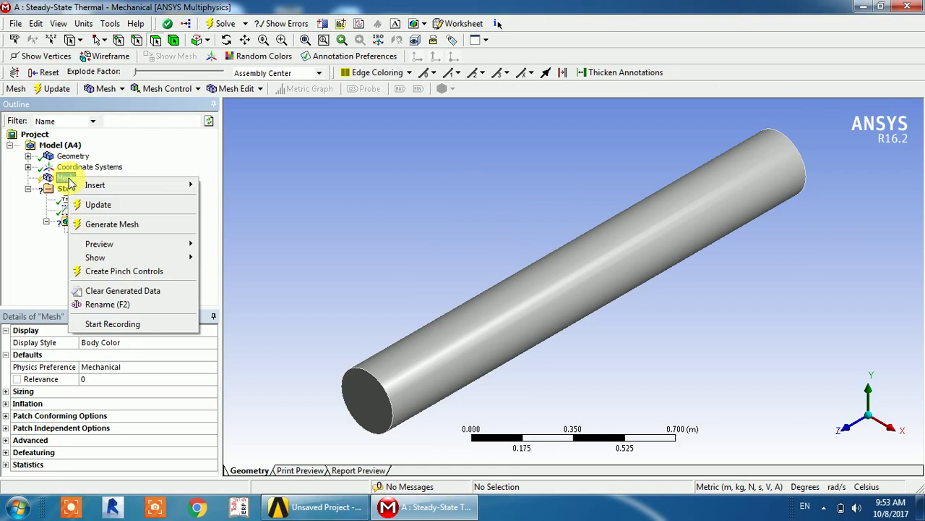
left_click(121, 225)
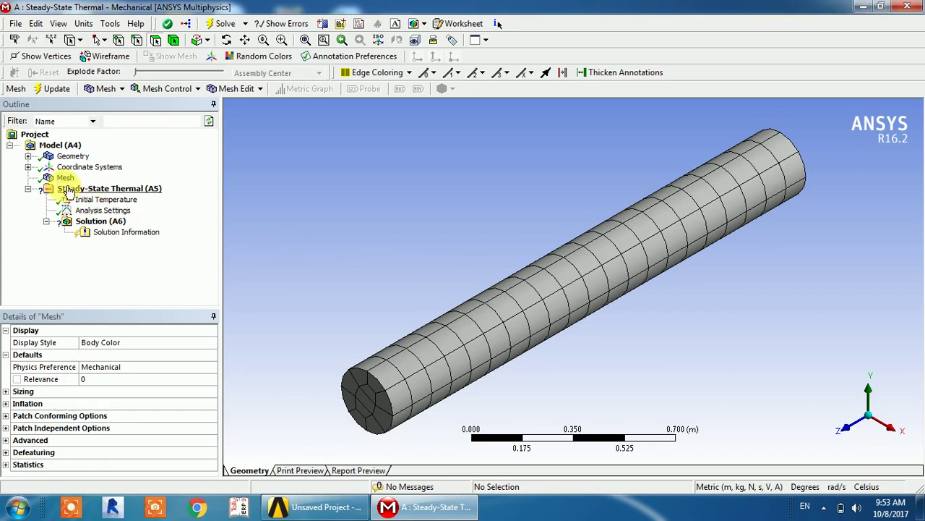
Add a Temperature load of 100 °C to the cylinder's end face on the positive Z side
left_click(135, 190)
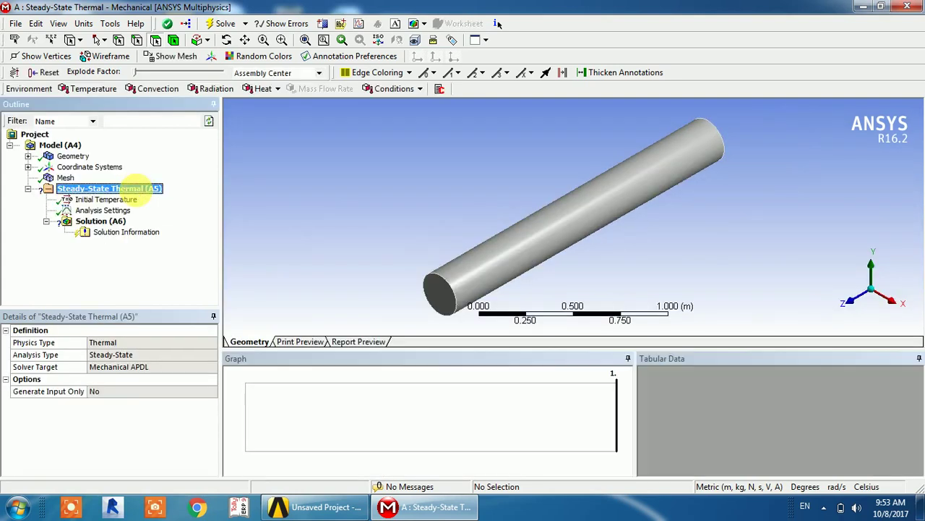
right_click(136, 191)
mouse_move(180, 199)
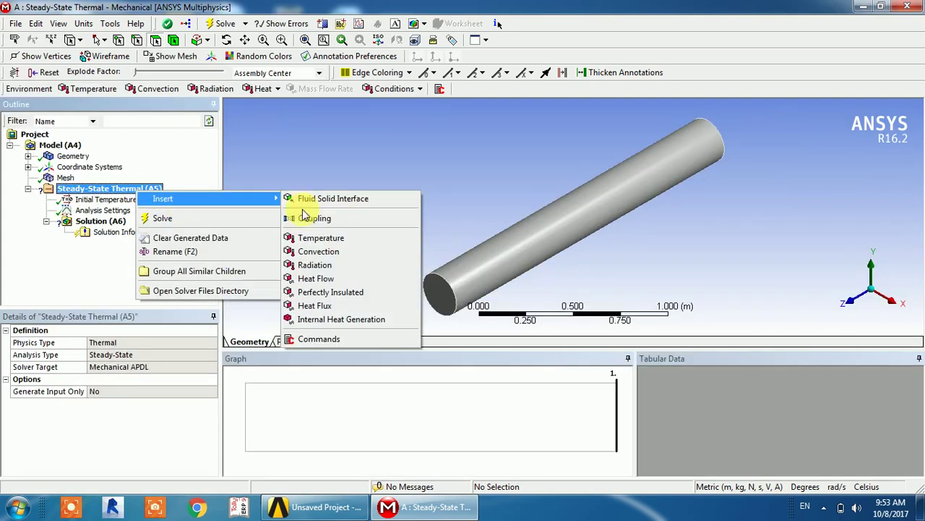
left_click(336, 240)
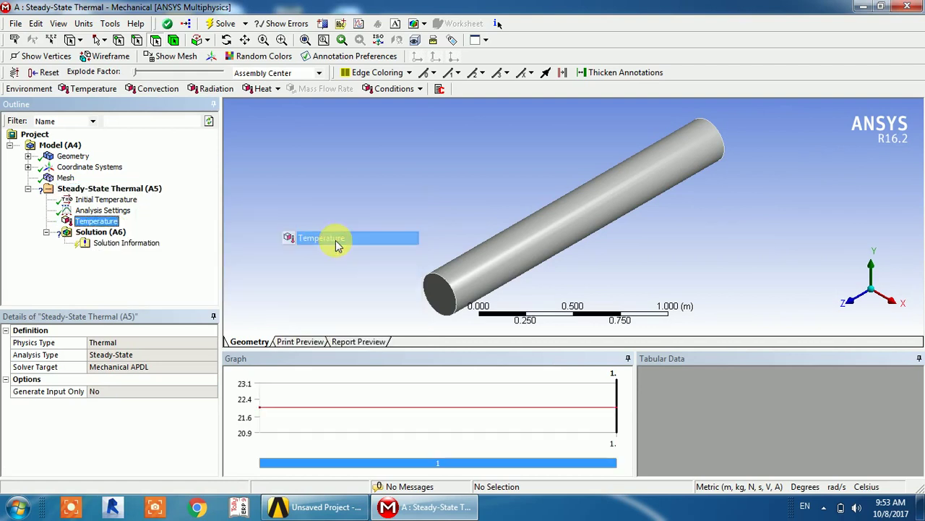
left_click(443, 297)
left_click(113, 357)
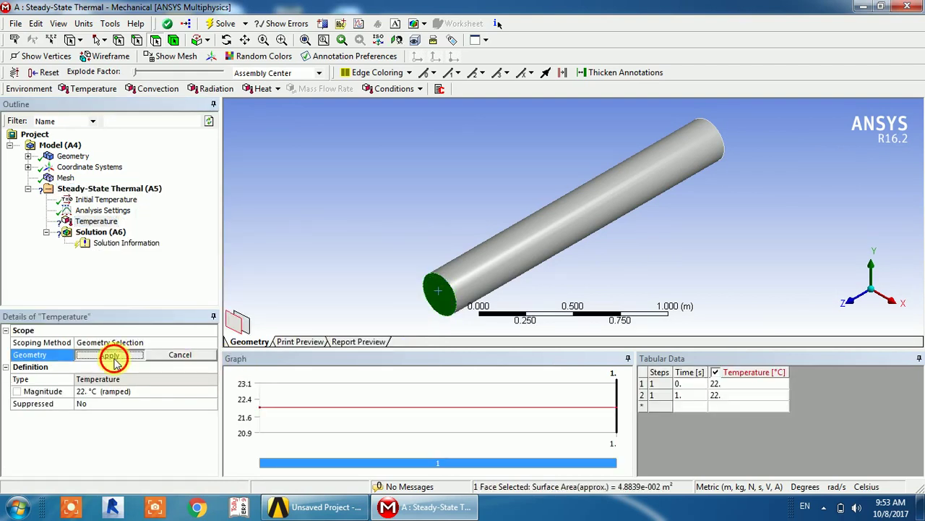
left_click(116, 390)
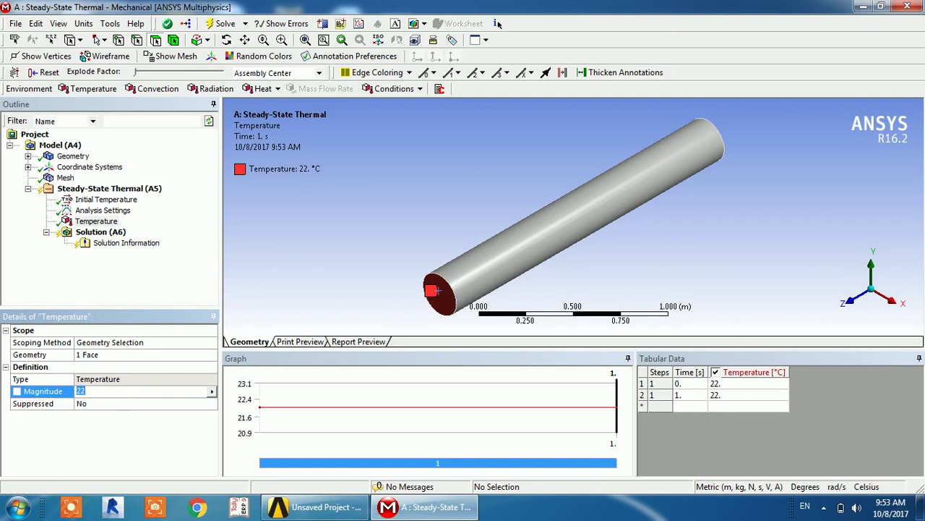
type("100")
key("Return")
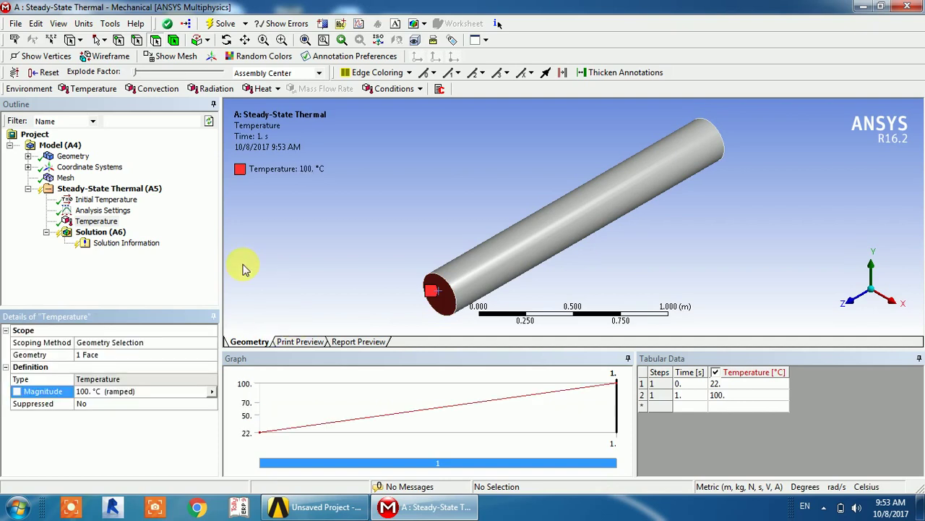
left_click(157, 279)
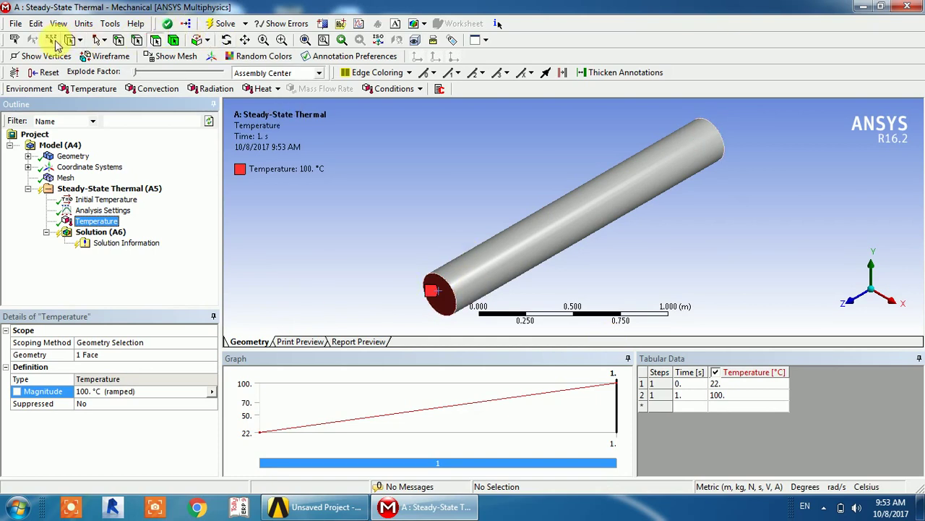
Add a second Temperature load of 200 °C to the opposite end face of the cylinder
left_click(227, 40)
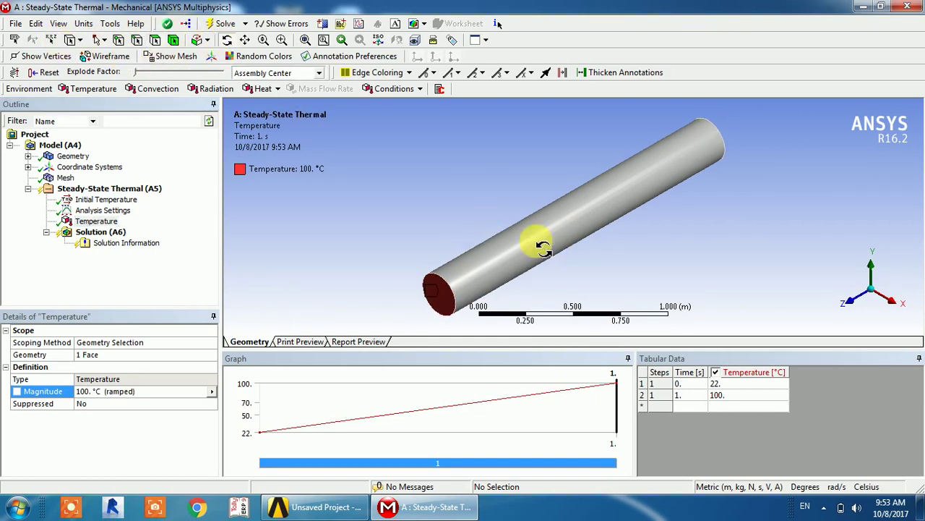
left_click_drag(542, 242, 533, 258)
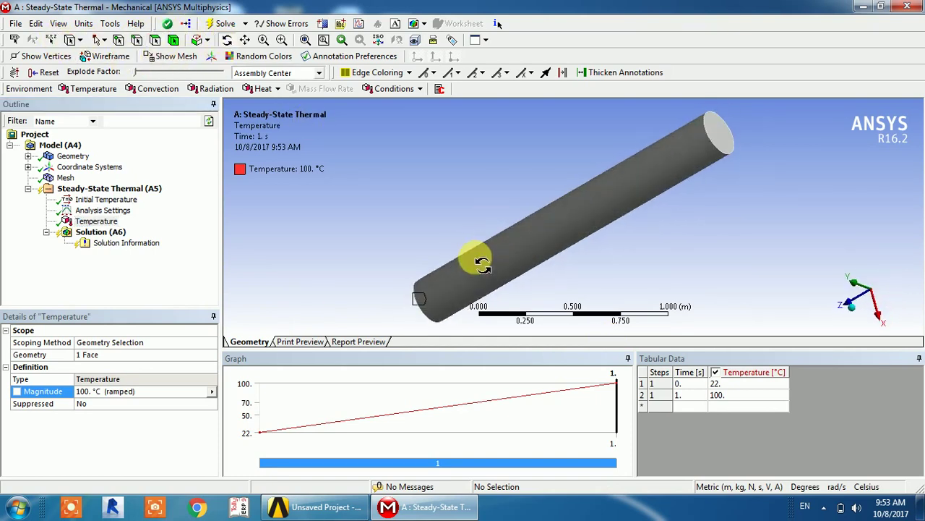
right_click(75, 189)
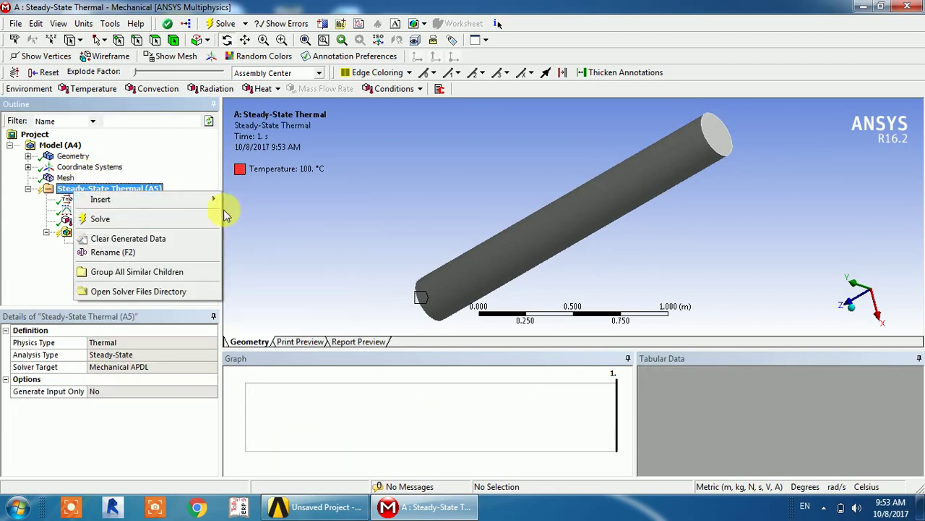
mouse_move(201, 199)
left_click(269, 238)
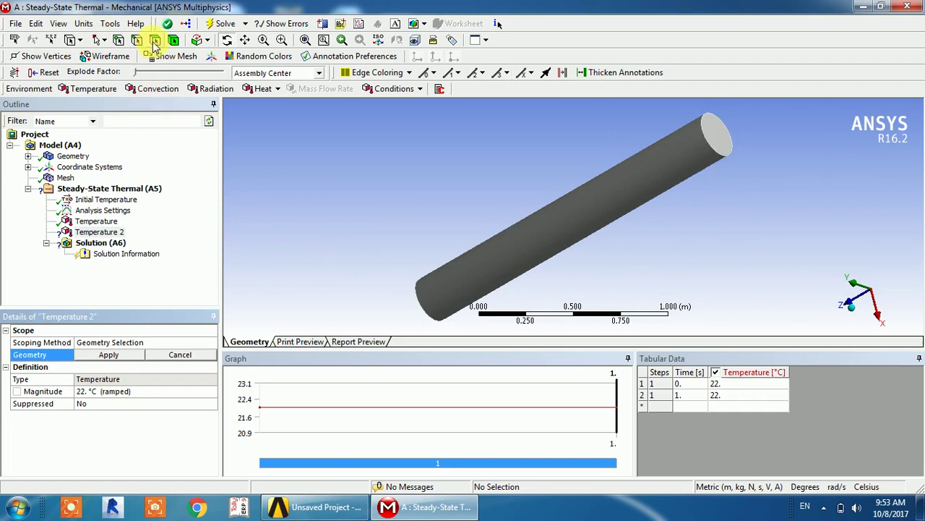
left_click(719, 137)
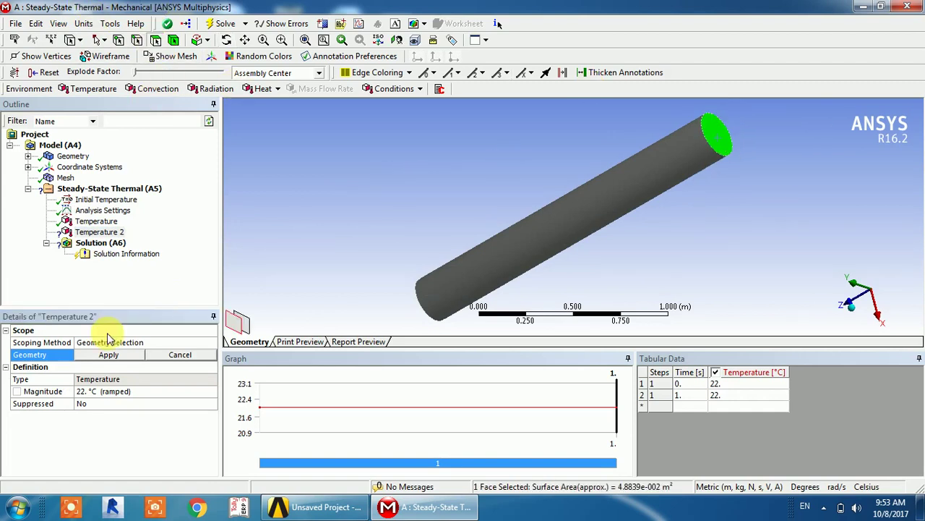
left_click(109, 354)
left_click(98, 392)
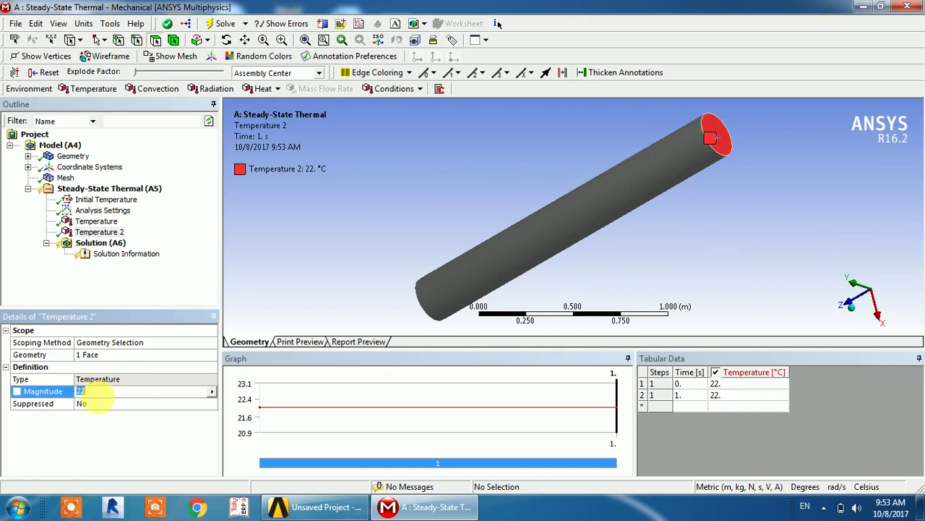
type("200")
key("Return")
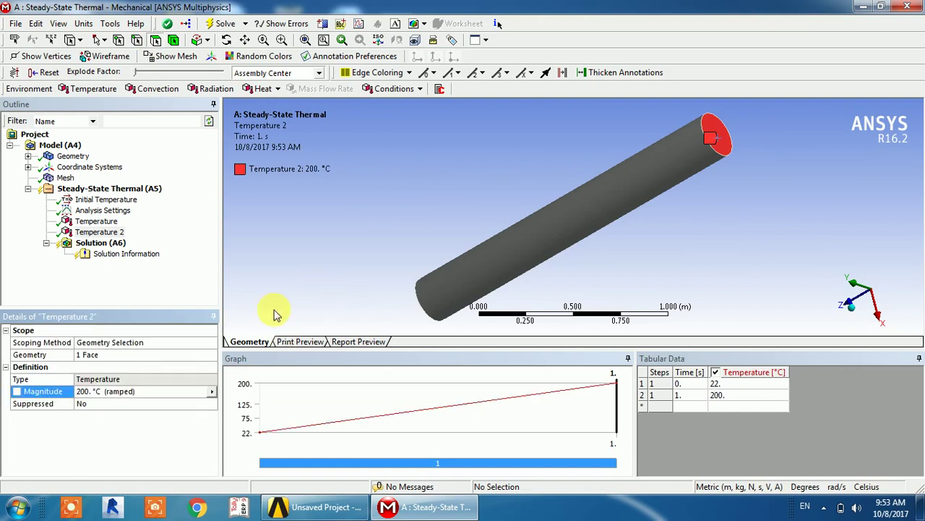
Insert a Convection load in the steady-state thermal analysis and scope it to the cylinder's curved outer face
left_click(118, 188)
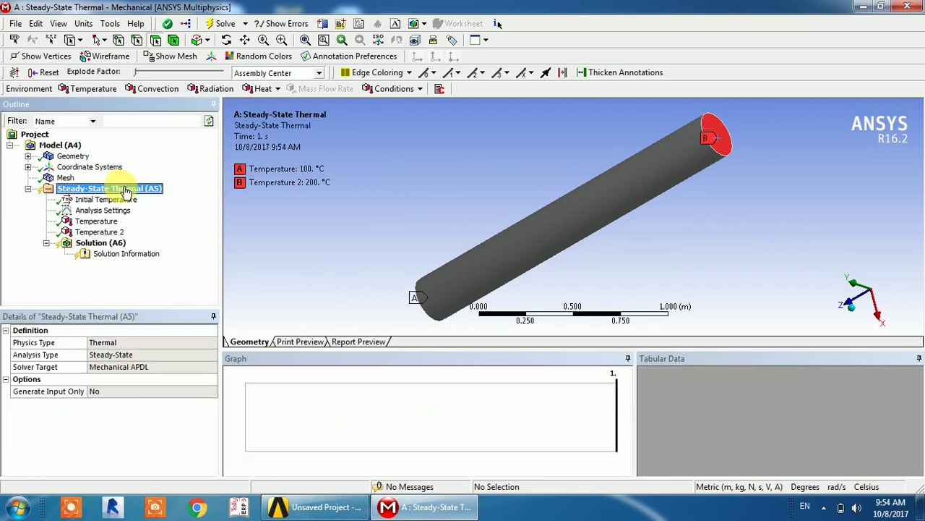
right_click(123, 190)
mouse_move(147, 194)
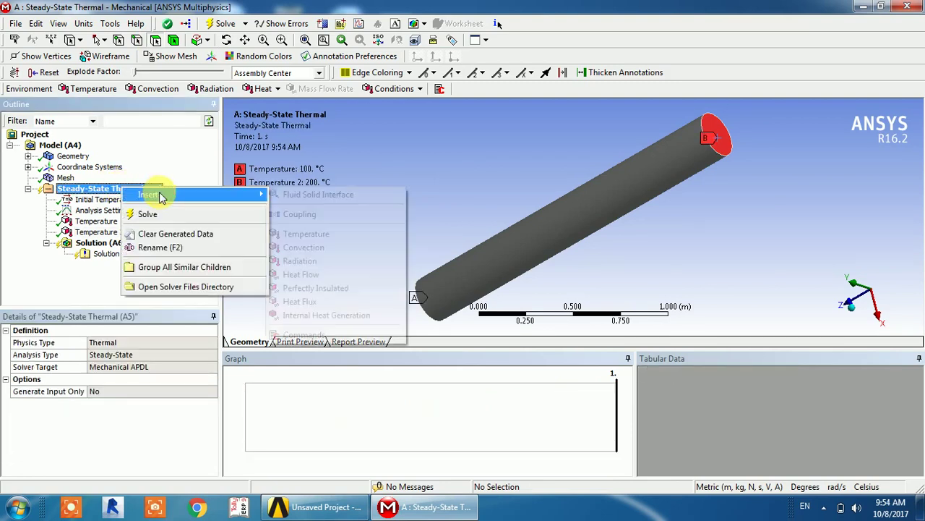
left_click(320, 247)
left_click(563, 242)
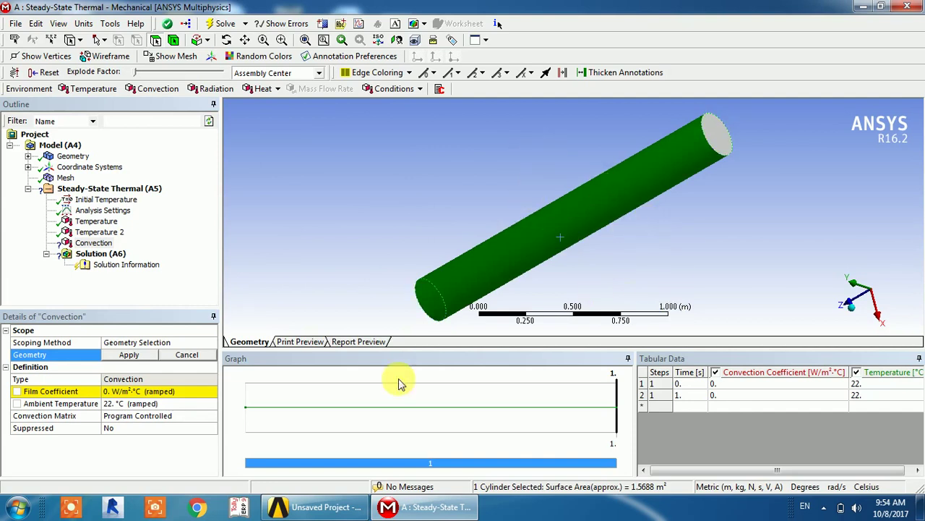
left_click(119, 359)
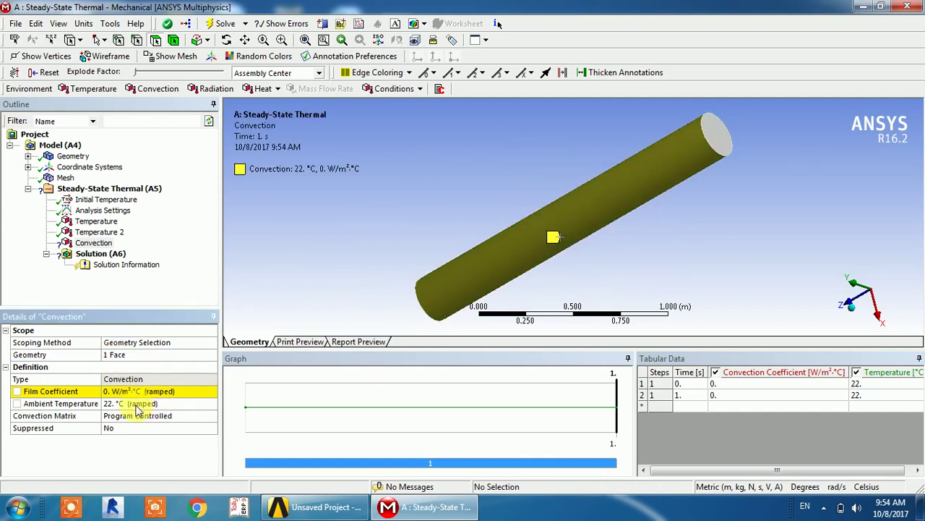
Set the convection's ambient temperature to 1 °C and its film coefficient to 1 W/m²·°C
left_click(137, 403)
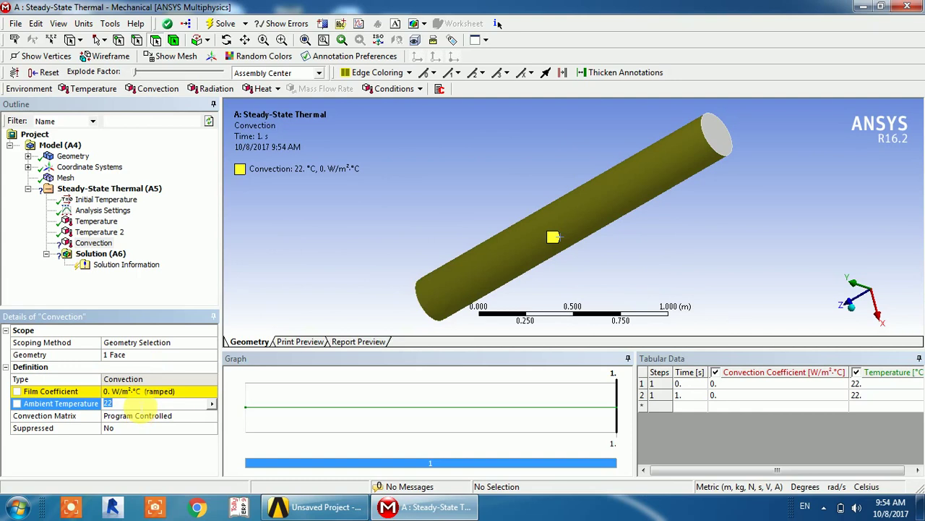
type("1")
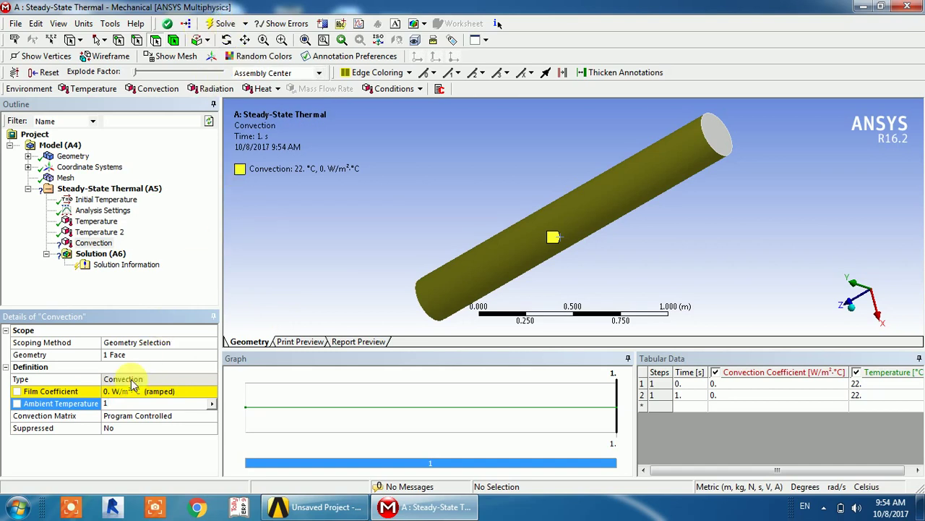
key("Return")
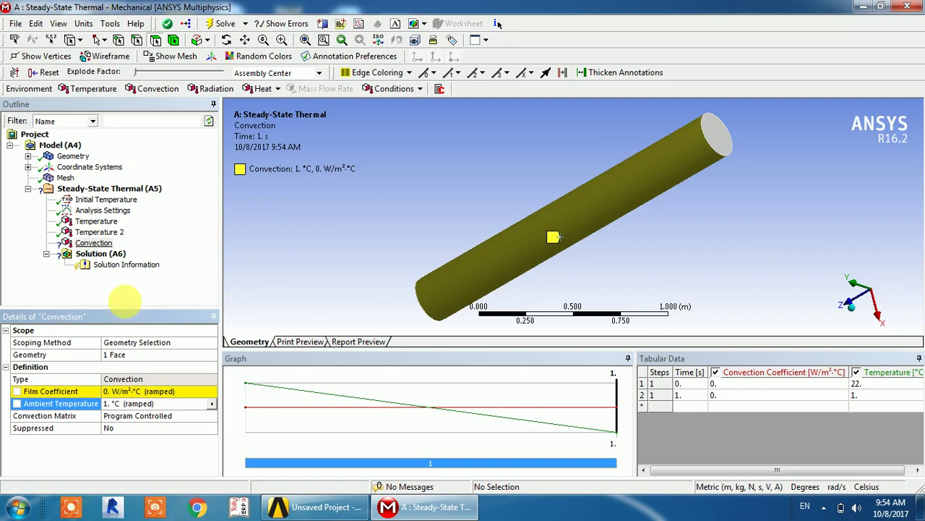
left_click(137, 354)
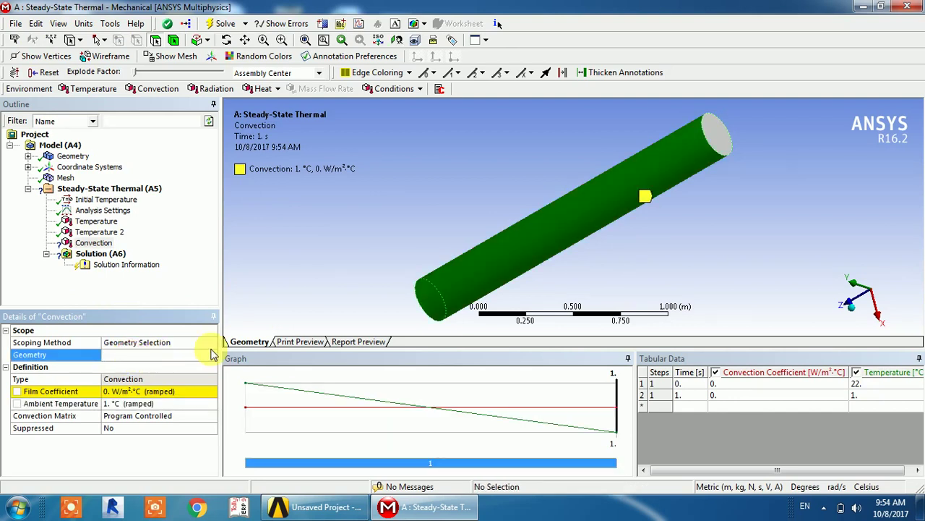
left_click(212, 354)
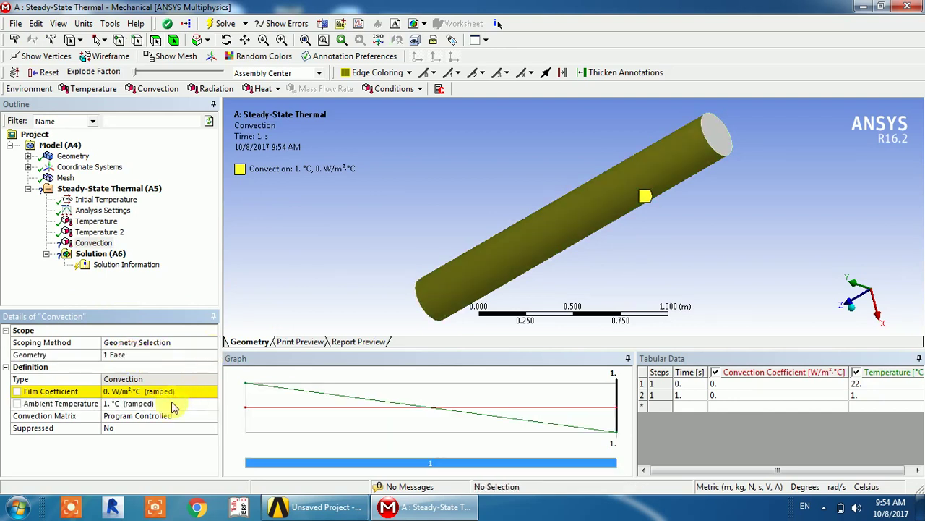
left_click(120, 391)
type("1")
key("Return")
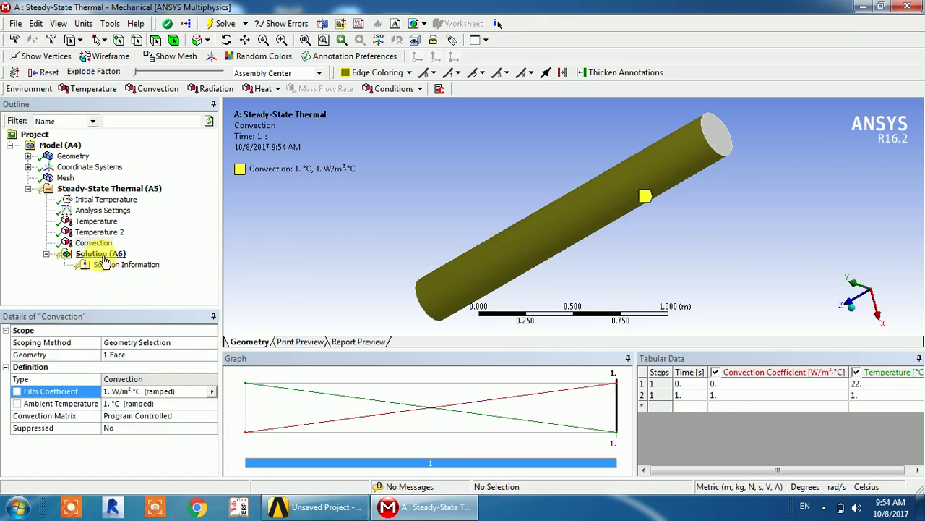
Insert a thermal Temperature result for all bodies under the Solution branch
left_click(90, 254)
right_click(101, 255)
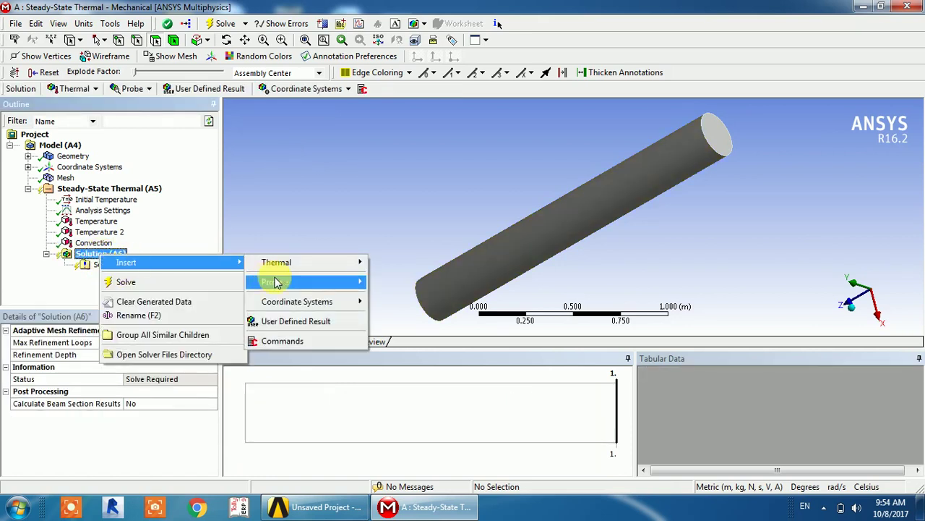
mouse_move(296, 264)
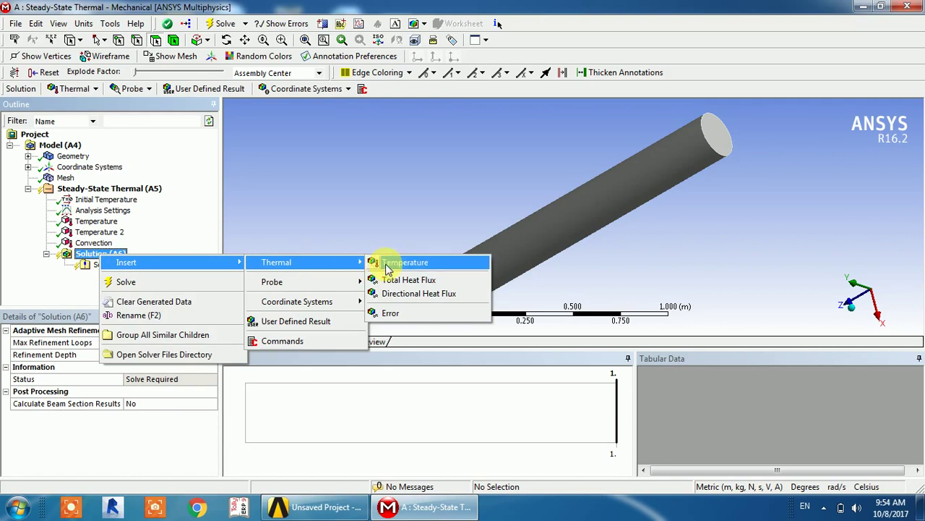
left_click(391, 264)
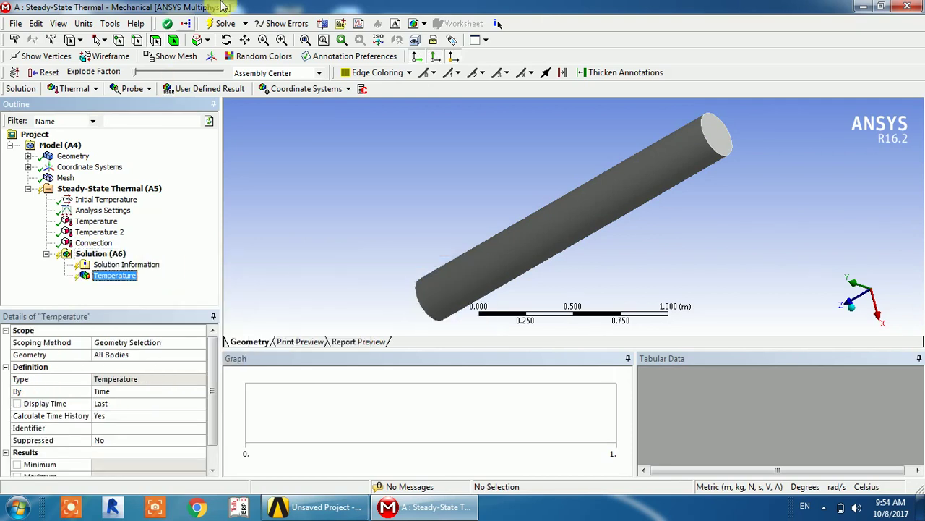
Solve the steady-state thermal analysis of the cylinder
left_click(227, 24)
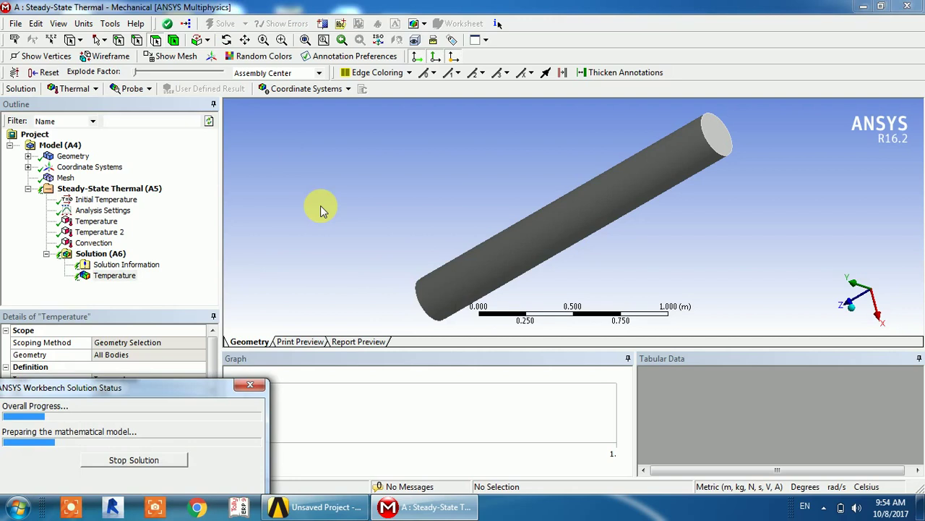
left_click(429, 298)
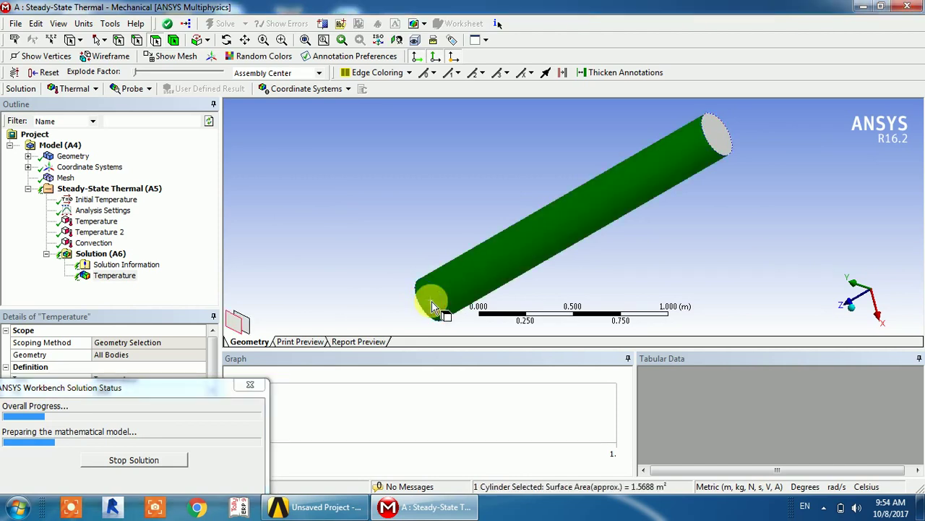
left_click(322, 275)
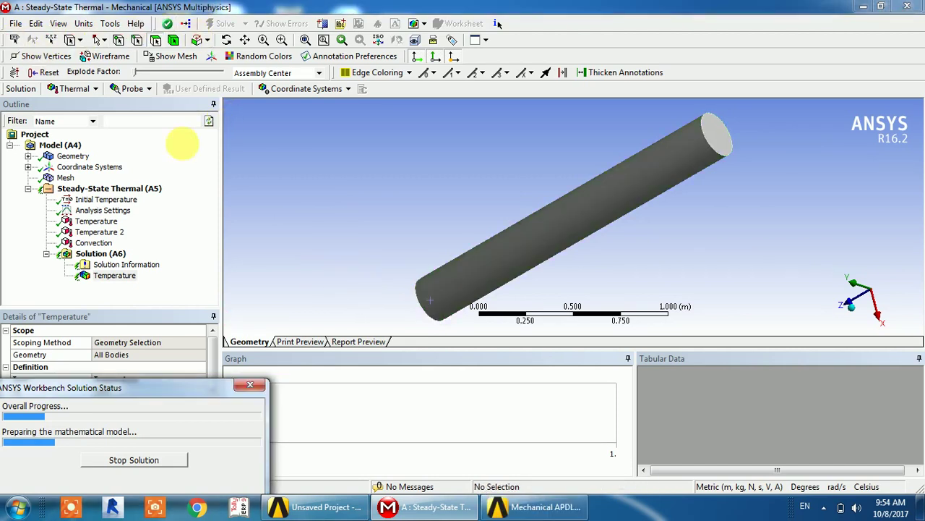
Review the two end-face Temperature loads and the Convection load on the cylinder
left_click(101, 222)
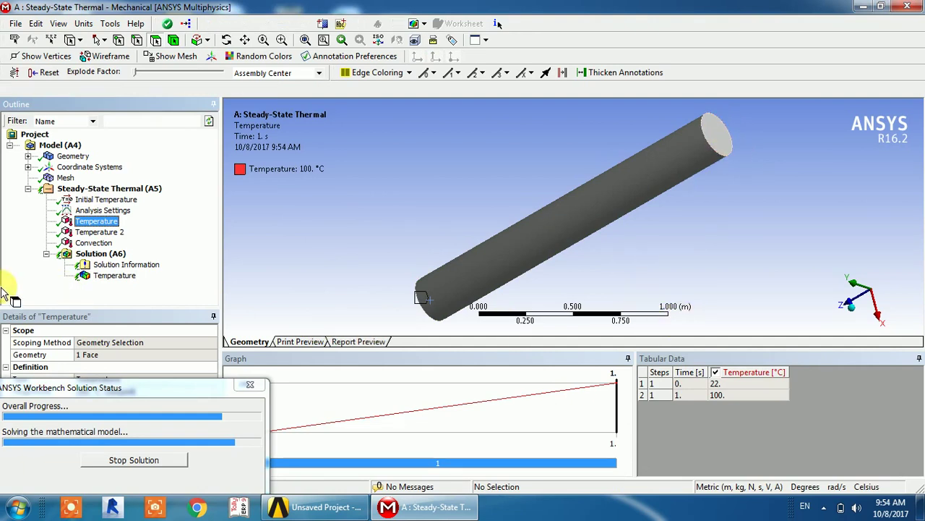
left_click(100, 233)
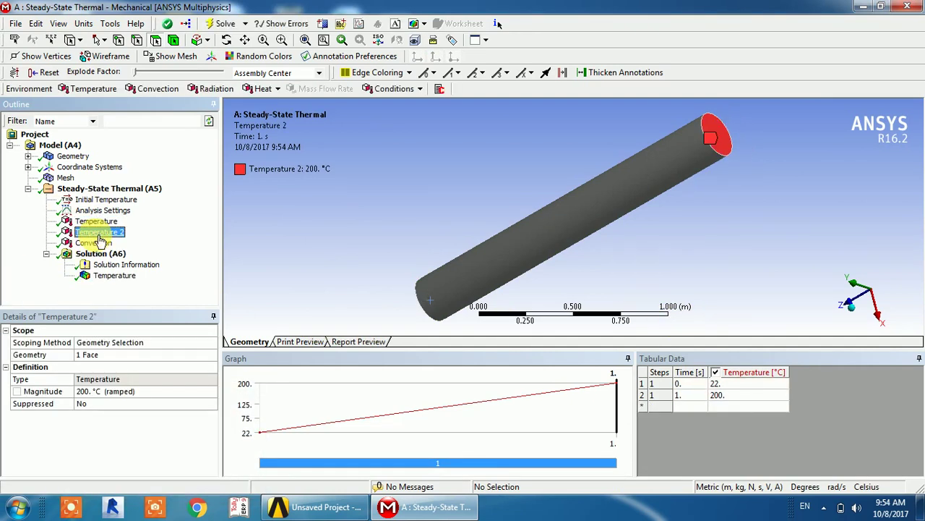
left_click(105, 243)
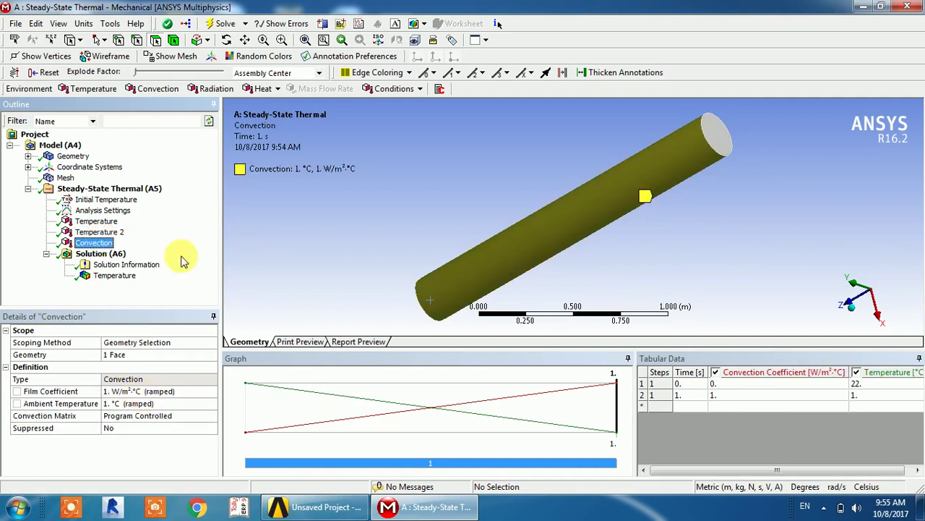
Display the Temperature result on the cylinder, orbit to a side view and play the result animation
left_click(108, 275)
left_click_drag(434, 248, 364, 224)
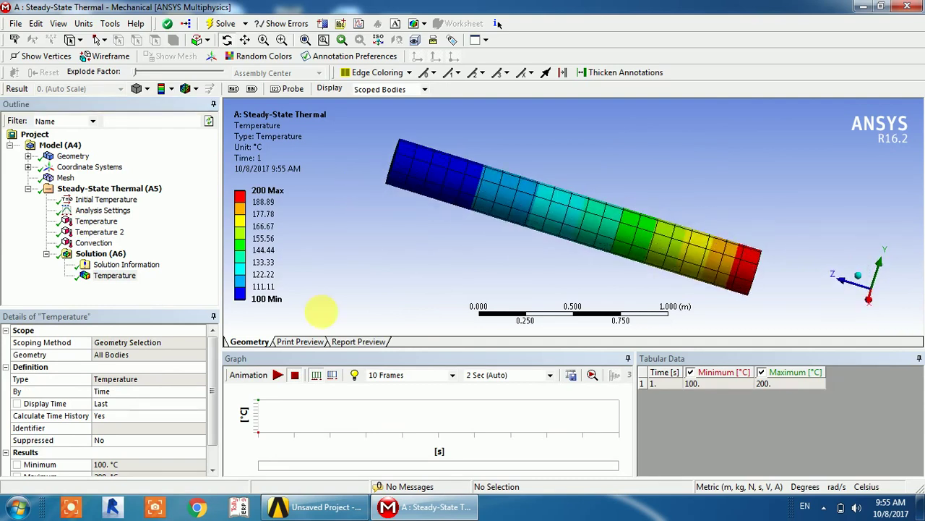
left_click(278, 375)
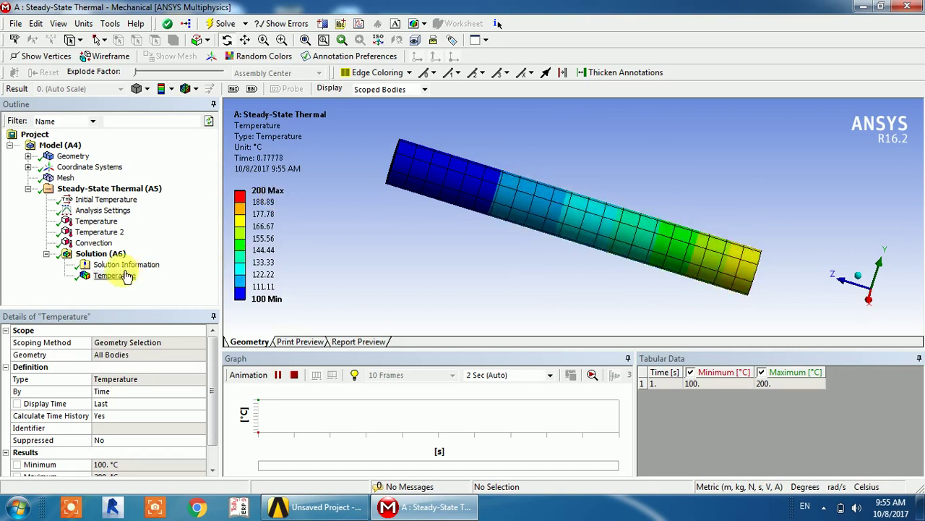
Set the Convection load's film coefficient to 3 W/m²·°C
left_click(94, 243)
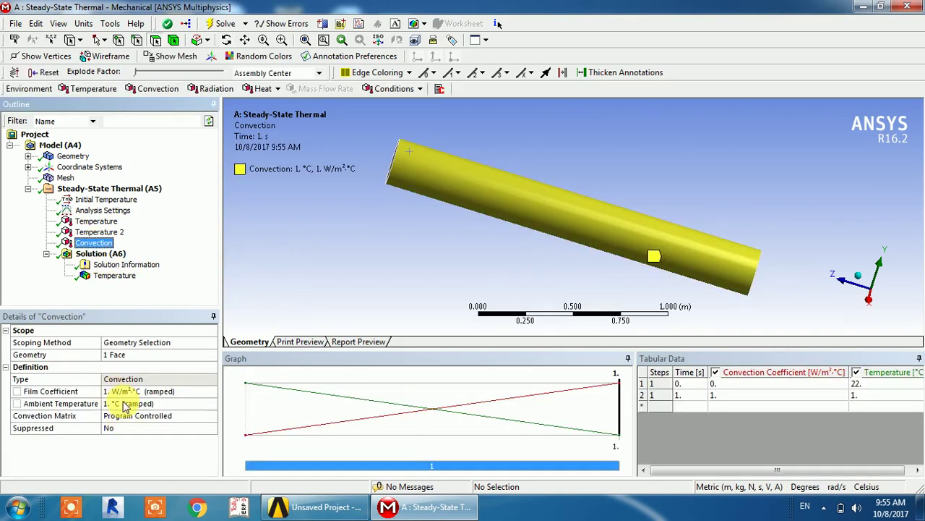
left_click(129, 391)
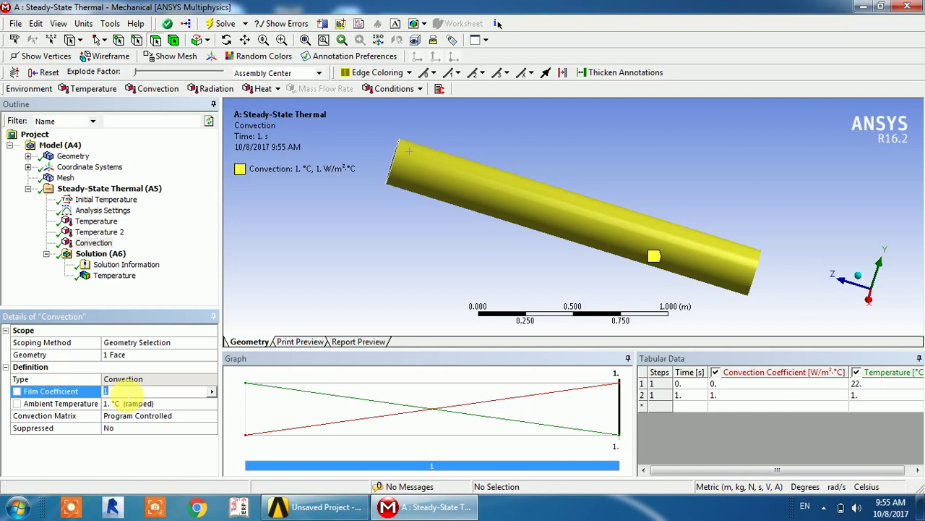
type("3")
key("Return")
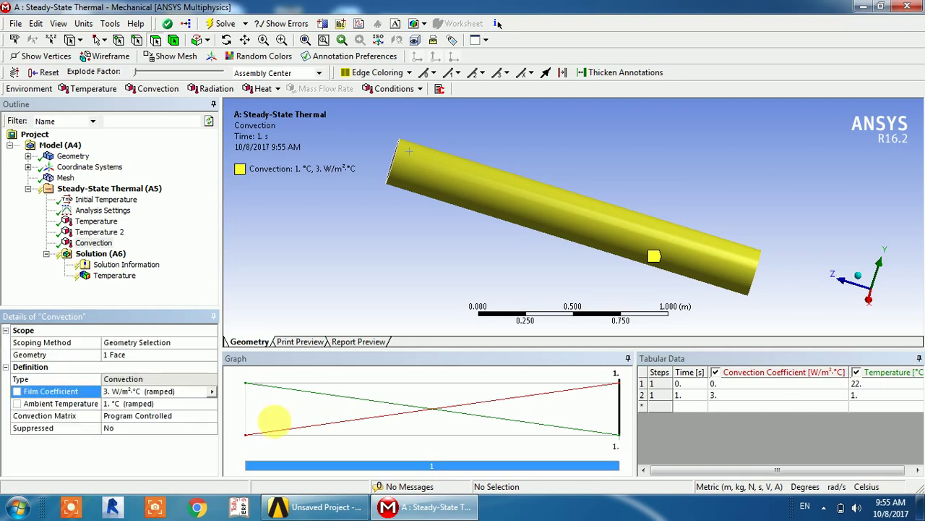
Solve the analysis again with the changed convection and display the updated Temperature result
left_click(224, 24)
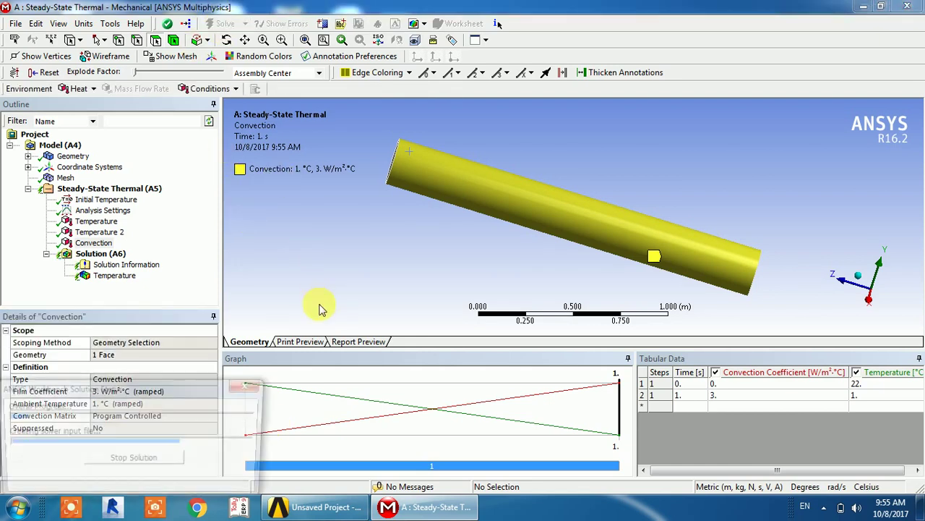
left_click(109, 276)
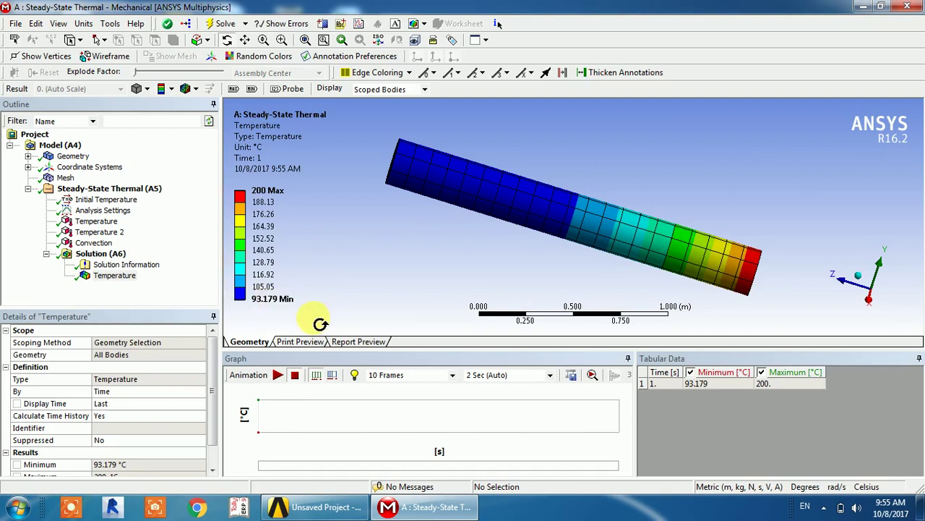
left_click(265, 303)
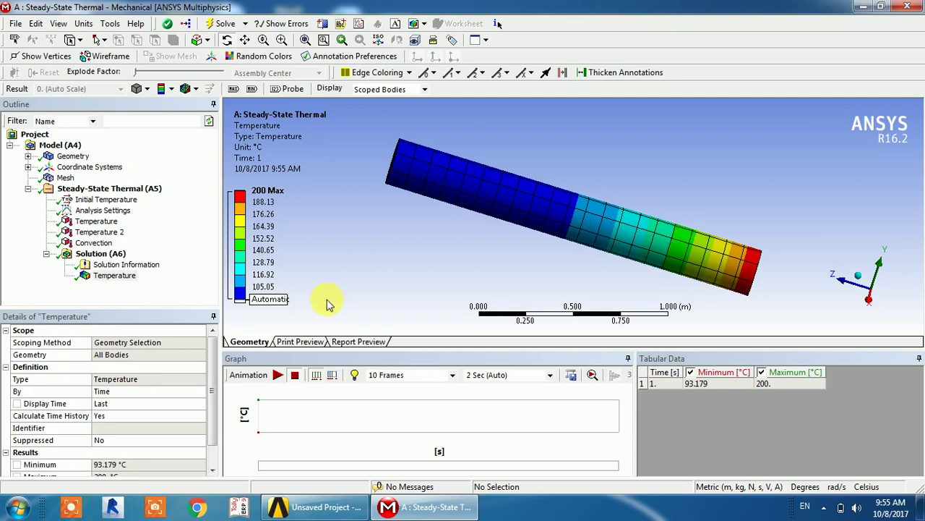